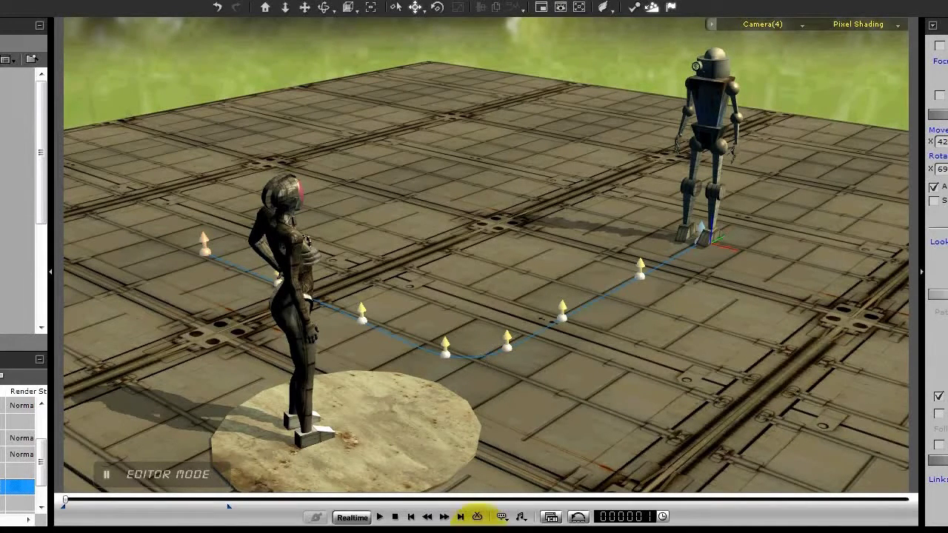
- Play the finished example of the robot moving along its path, and pause the playback
{"action": "left_click", "coordinate": [379, 518]}
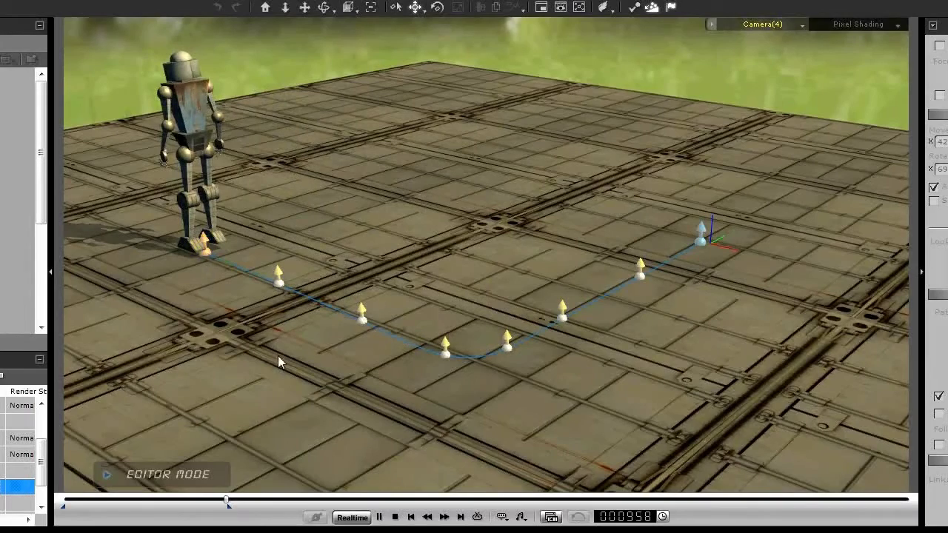
{"action": "left_click", "coordinate": [379, 516]}
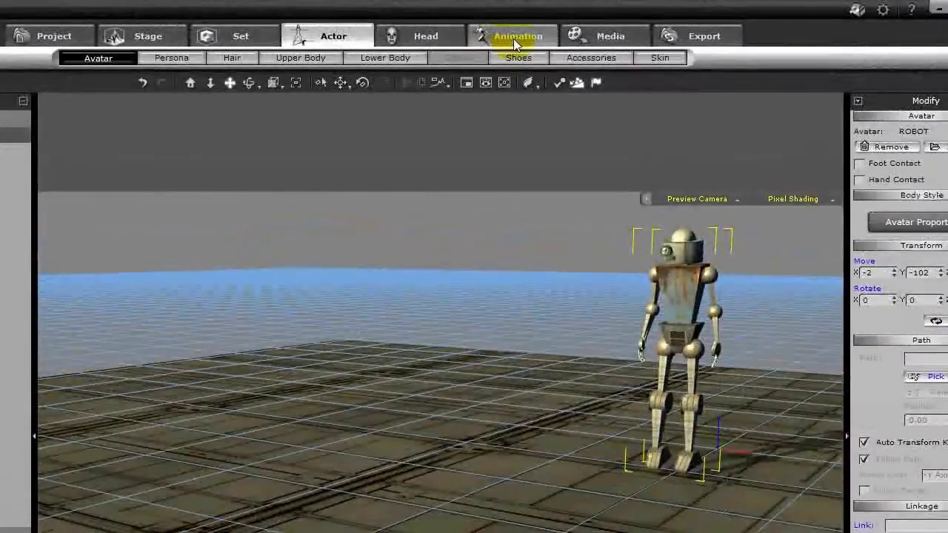
- Create an 11-point motion path that starts at the robot's feet and curves across the floor to the far side
{"action": "left_click", "coordinate": [514, 38]}
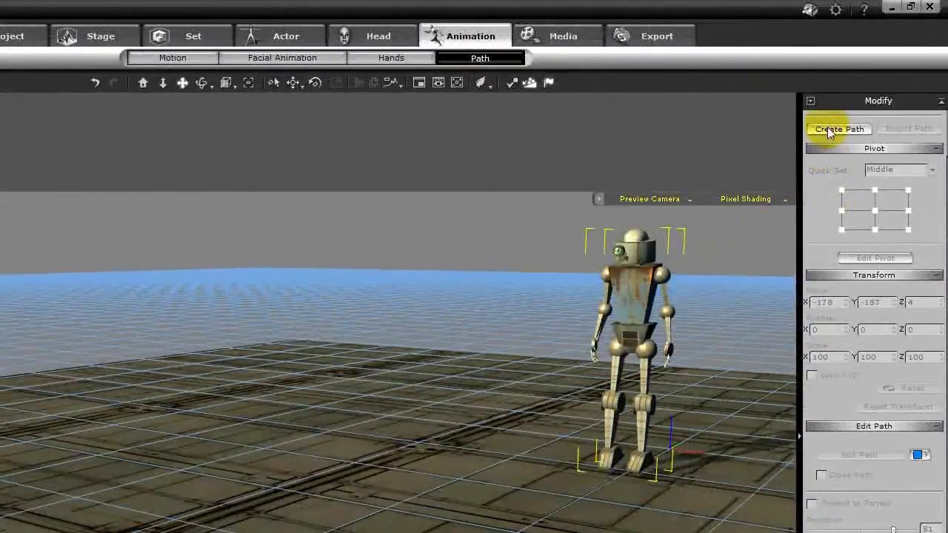
{"action": "left_click", "coordinate": [830, 130]}
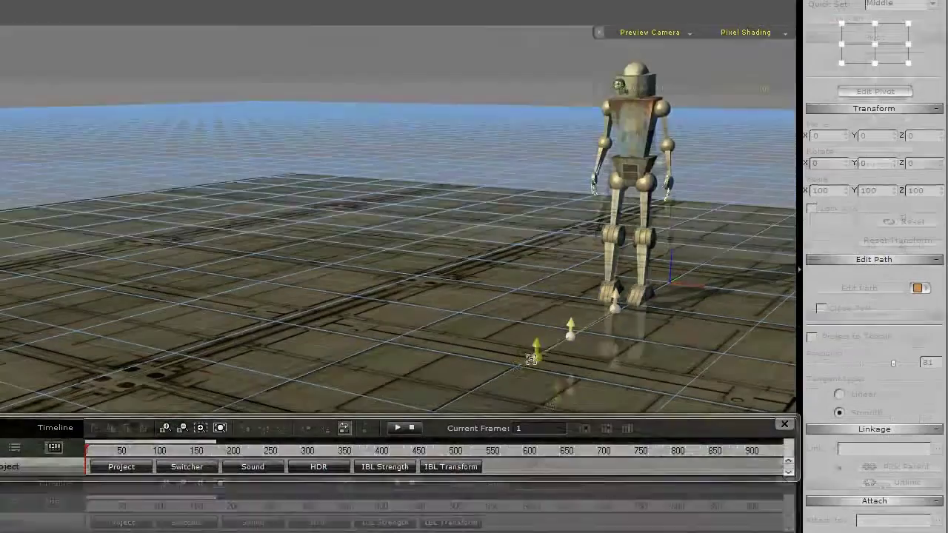
{"action": "left_click", "coordinate": [511, 424]}
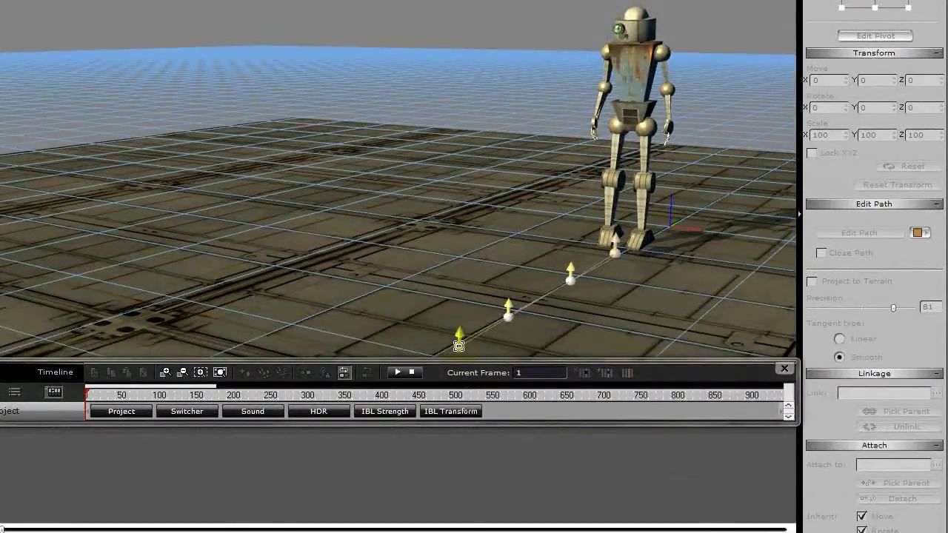
{"action": "middle_click_drag", "start_coordinate": [459, 346], "coordinate": [503, 254]}
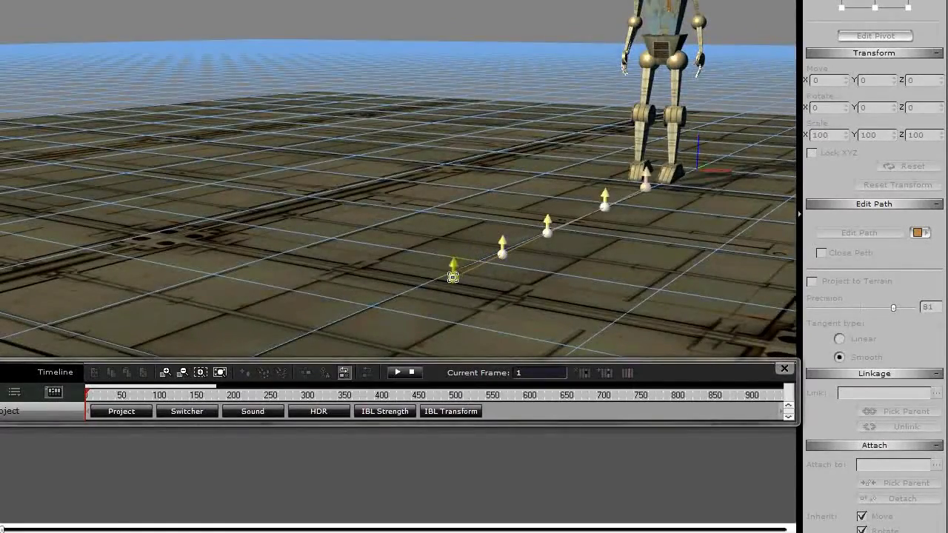
{"action": "middle_click_drag", "start_coordinate": [451, 277], "coordinate": [482, 282]}
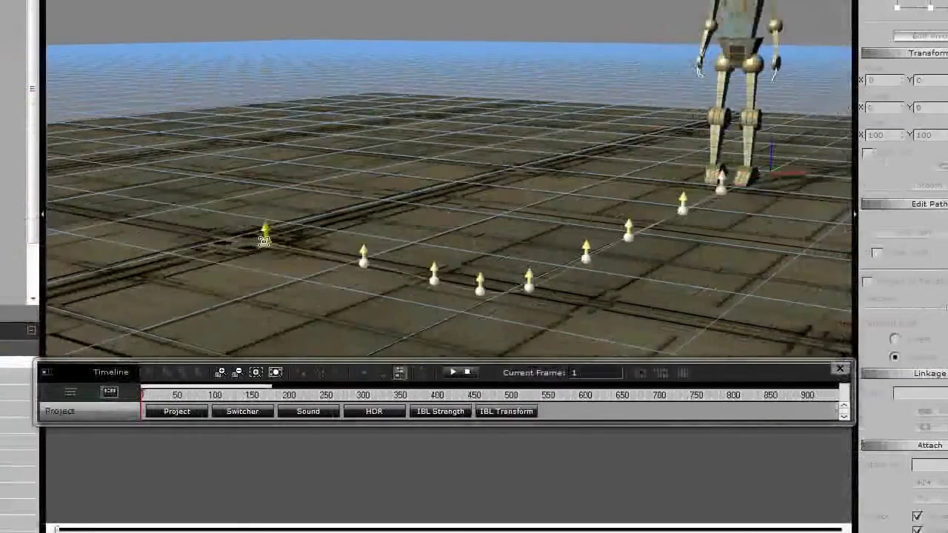
{"action": "left_click", "coordinate": [207, 236]}
{"action": "left_click", "coordinate": [125, 220]}
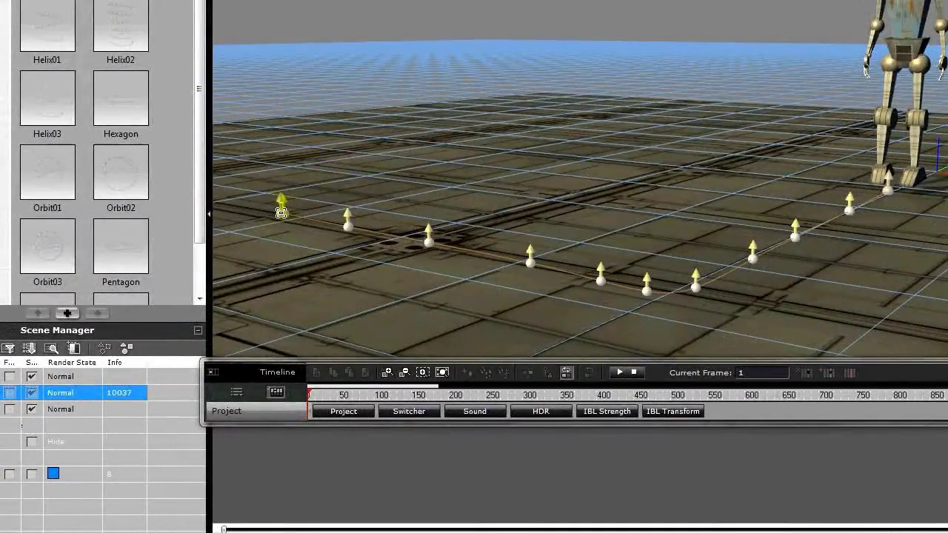
{"action": "left_click", "coordinate": [279, 213]}
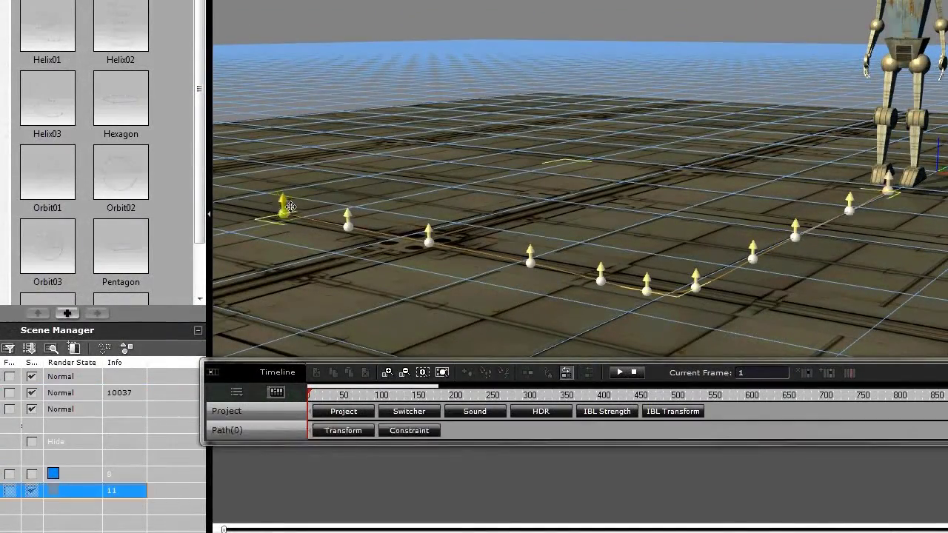
- Attach the robot to the new path at its starting point beside the robot's feet at frame 1
{"action": "left_click_drag", "start_coordinate": [709, 152], "coordinate": [759, 106]}
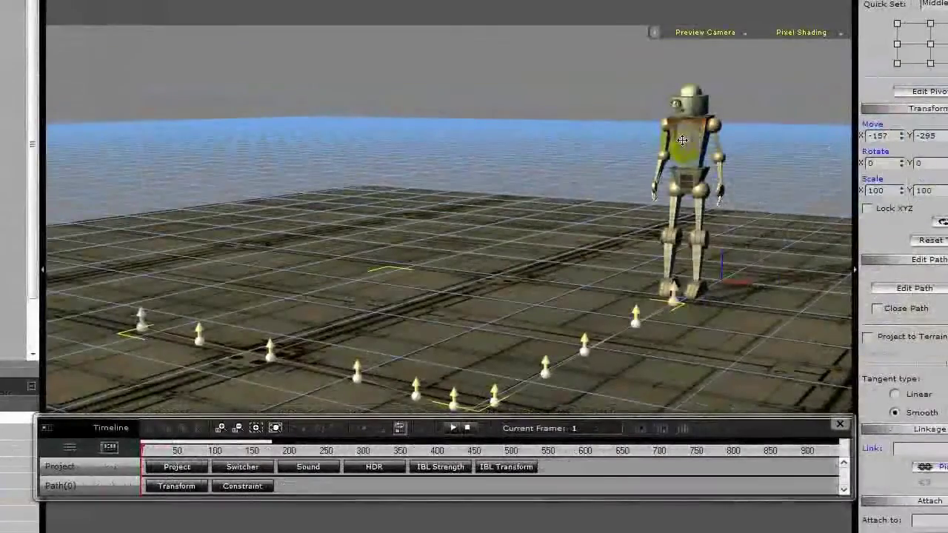
{"action": "left_click", "coordinate": [679, 140]}
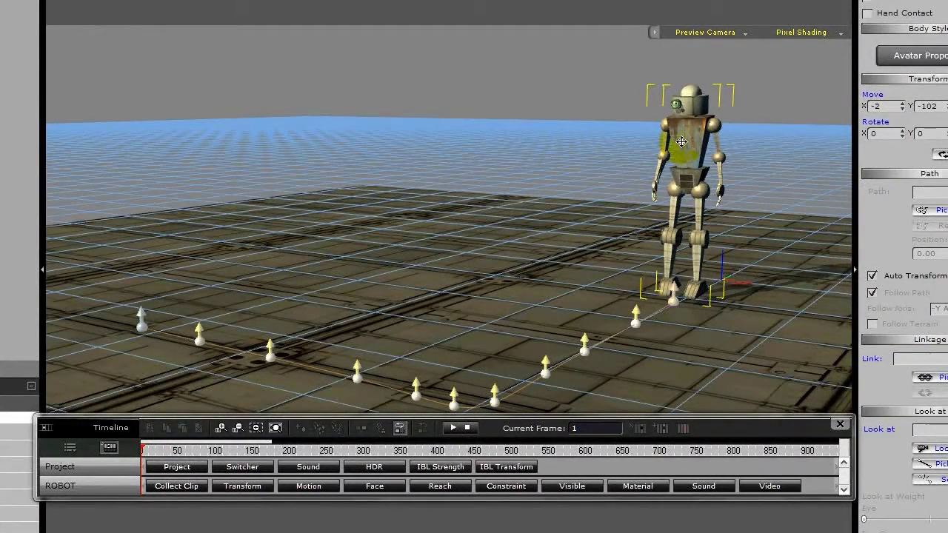
{"action": "right_click", "coordinate": [681, 142]}
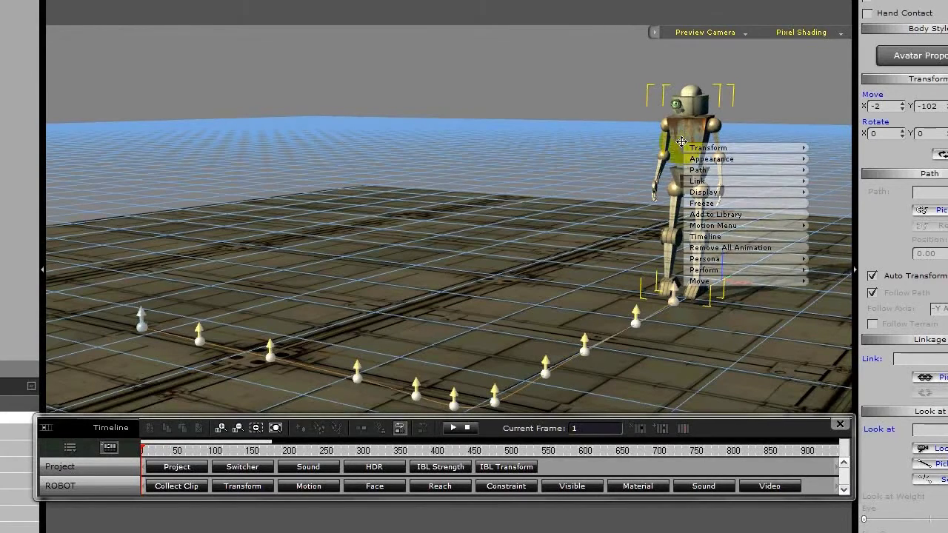
{"action": "mouse_move", "coordinate": [699, 149]}
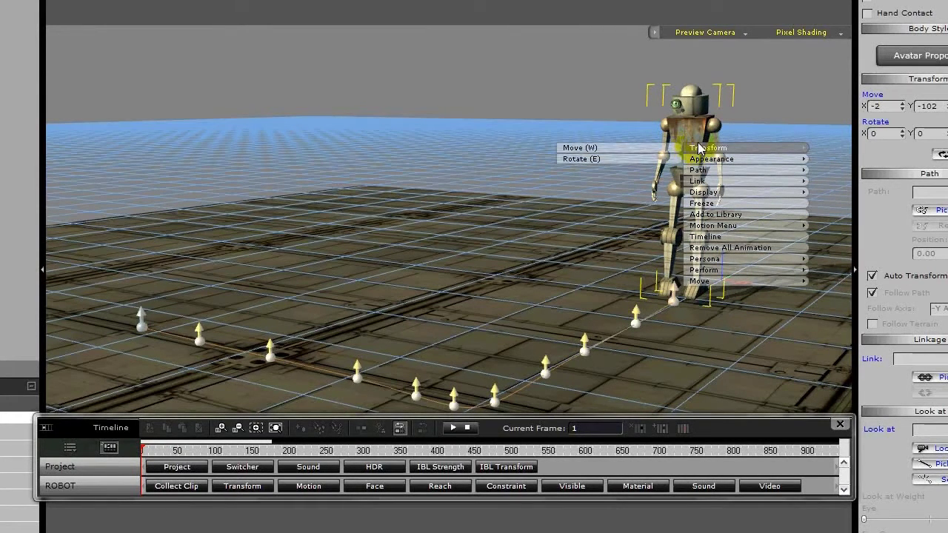
{"action": "mouse_move", "coordinate": [698, 169]}
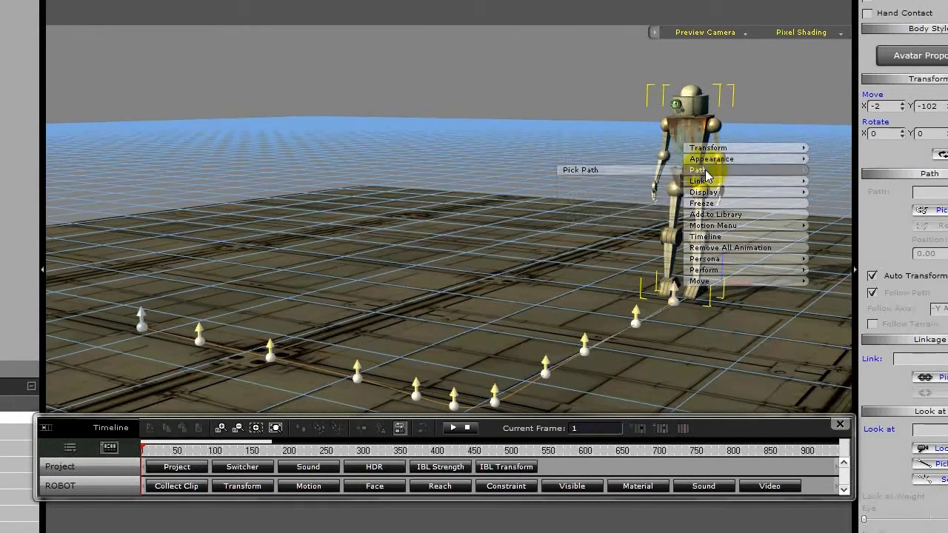
{"action": "left_click", "coordinate": [592, 170]}
{"action": "left_click", "coordinate": [672, 300]}
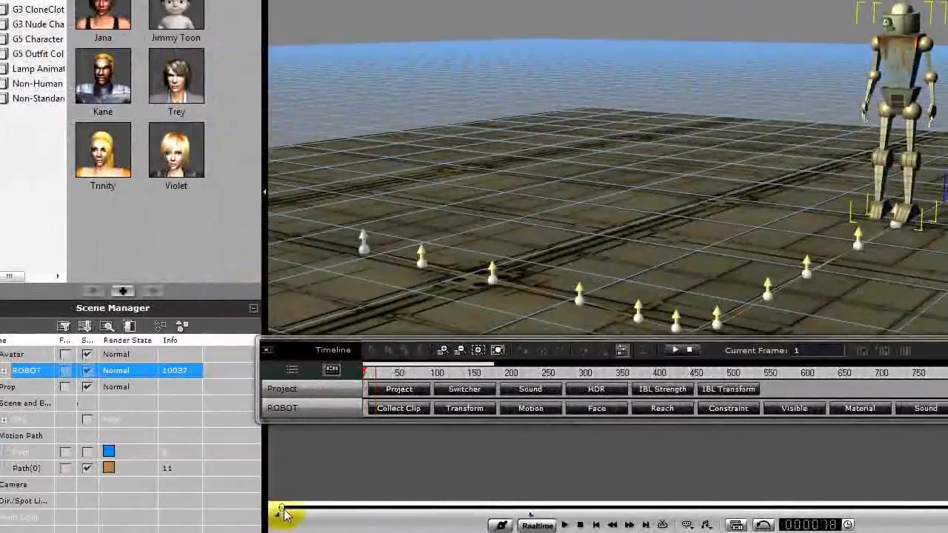
- Go to frame 381 and pick the path's fifth point from the start as the robot's position
{"action": "left_click_drag", "start_coordinate": [285, 514], "coordinate": [335, 517]}
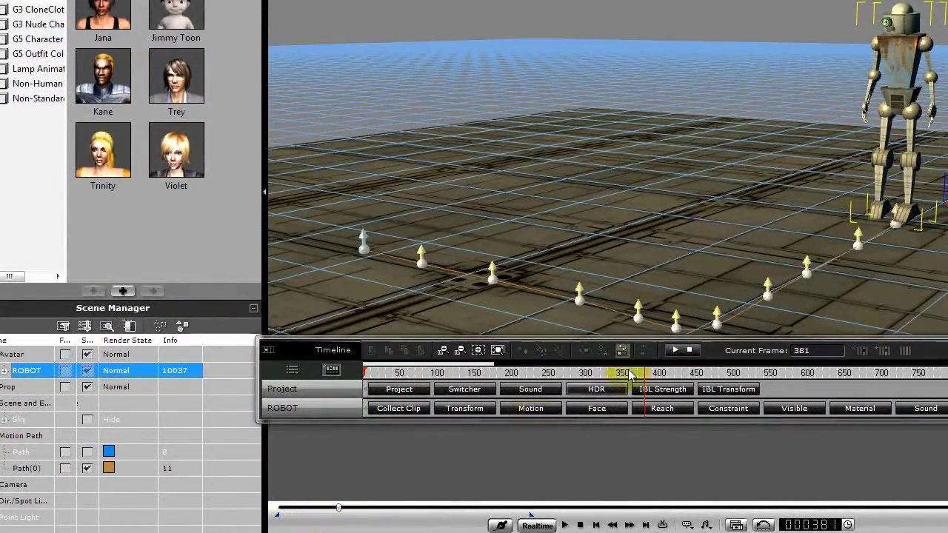
{"action": "middle_click_drag", "start_coordinate": [703, 316], "coordinate": [692, 255]}
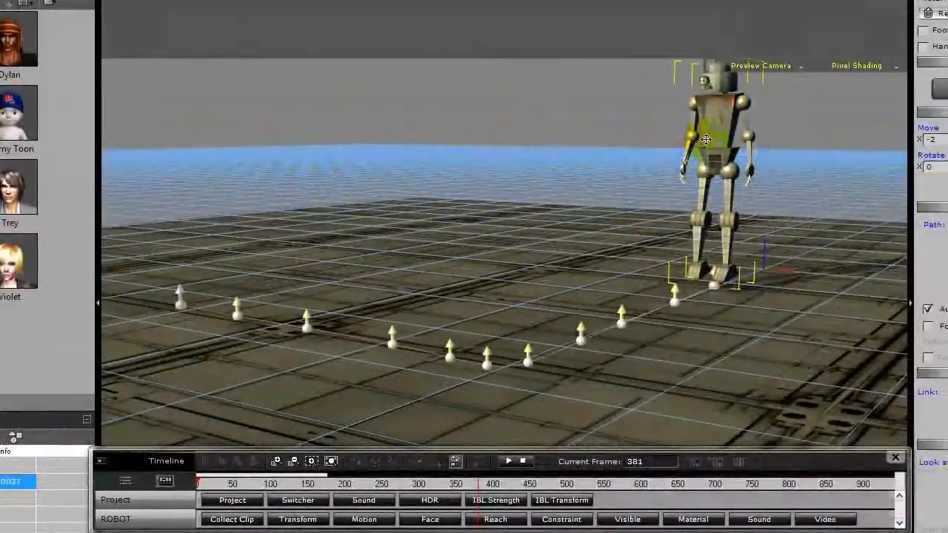
{"action": "right_click", "coordinate": [705, 141]}
{"action": "mouse_move", "coordinate": [726, 168]}
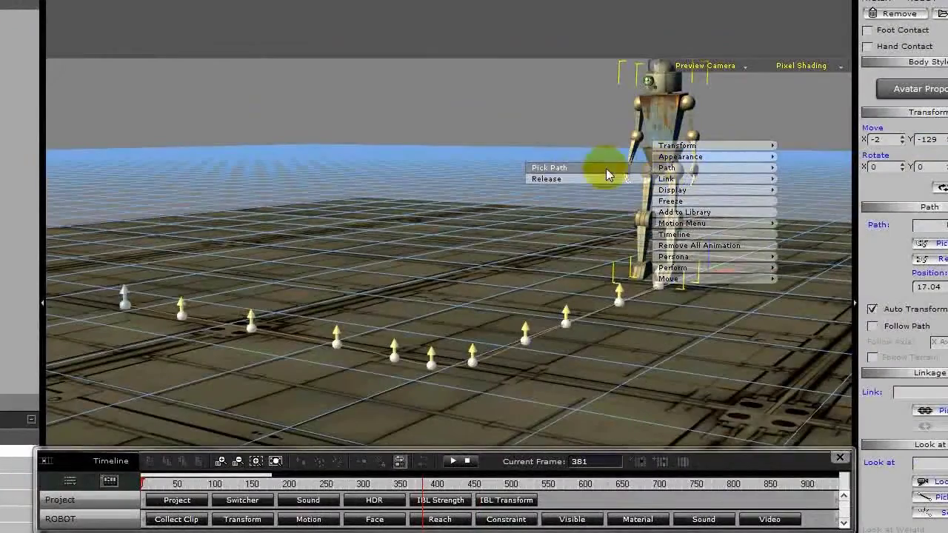
{"action": "left_click", "coordinate": [558, 169]}
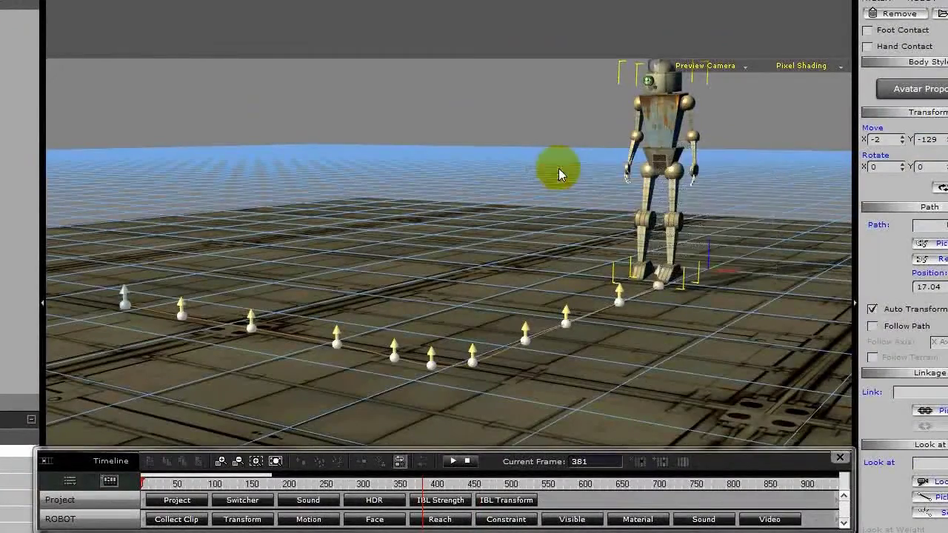
{"action": "left_click", "coordinate": [473, 362]}
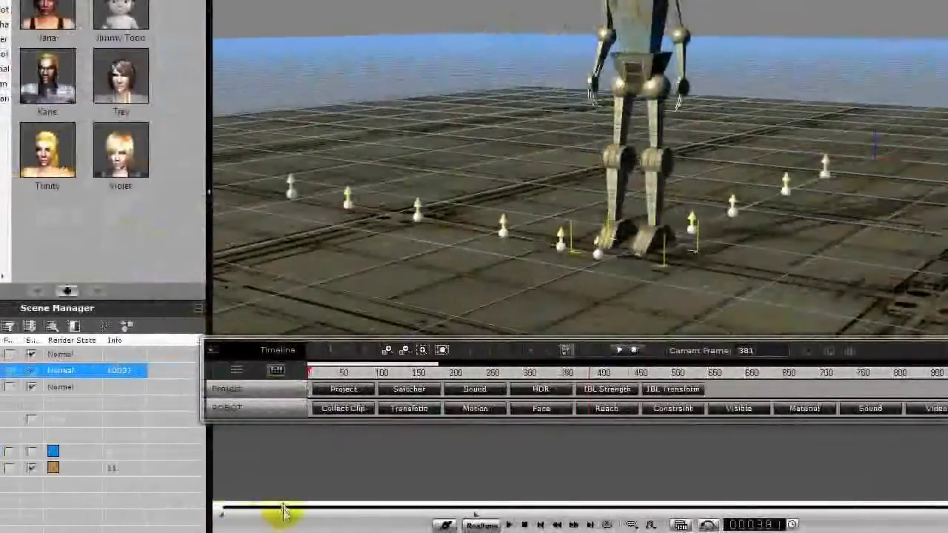
- Go to frame 1152 and pick the path's end point as the robot's final position
{"action": "left_click_drag", "start_coordinate": [284, 514], "coordinate": [405, 513]}
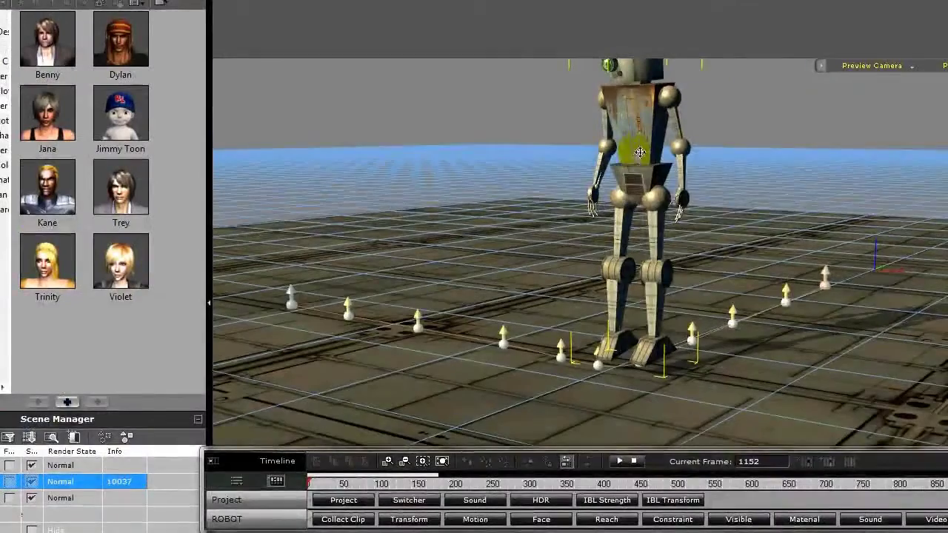
{"action": "right_click", "coordinate": [644, 44]}
{"action": "mouse_move", "coordinate": [668, 184]}
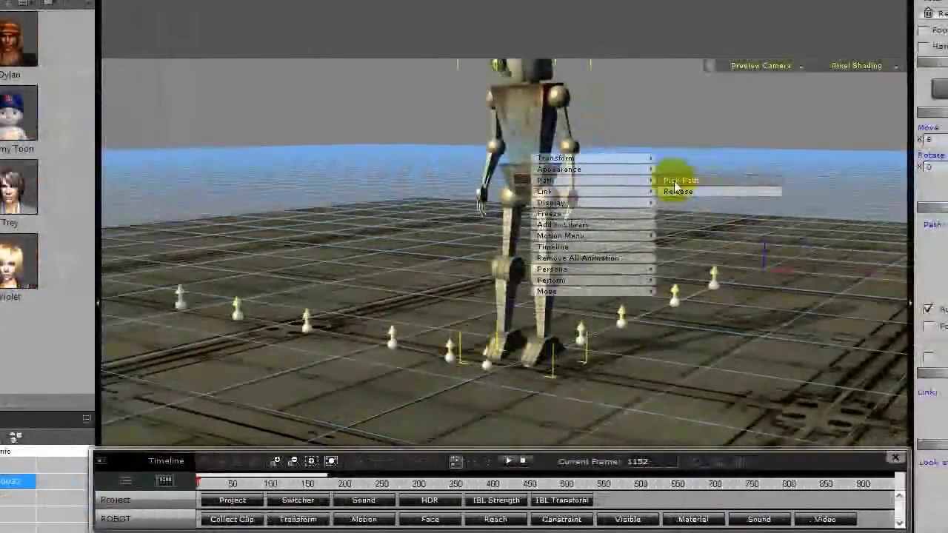
{"action": "left_click", "coordinate": [785, 185]}
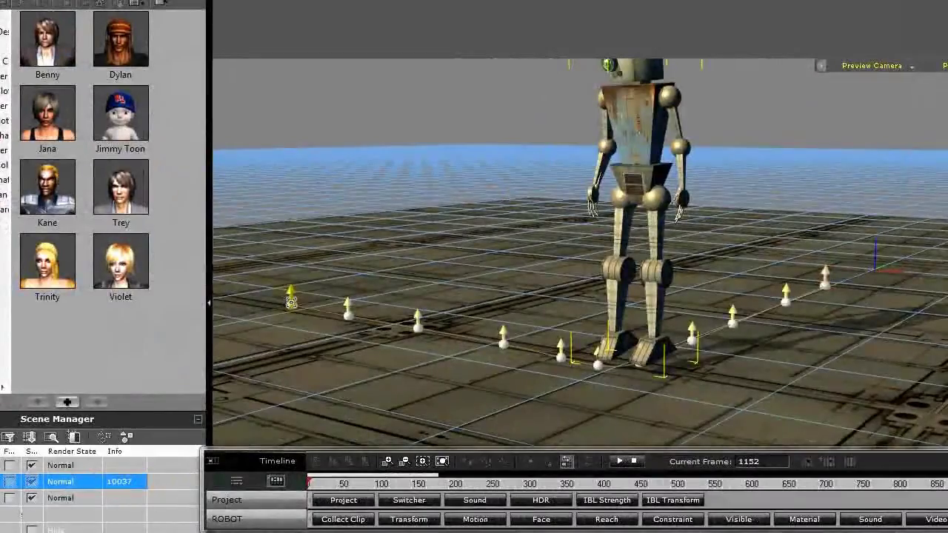
{"action": "left_click", "coordinate": [201, 309]}
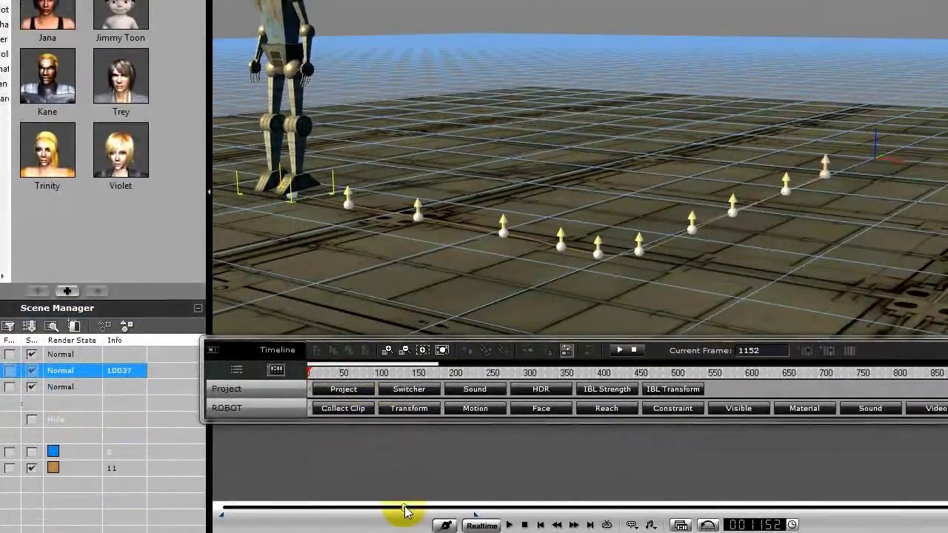
- Enable Follow Path for the robot at frame 1 and scrub the timeline to check its facing direction
{"action": "left_click_drag", "start_coordinate": [404, 511], "coordinate": [277, 511]}
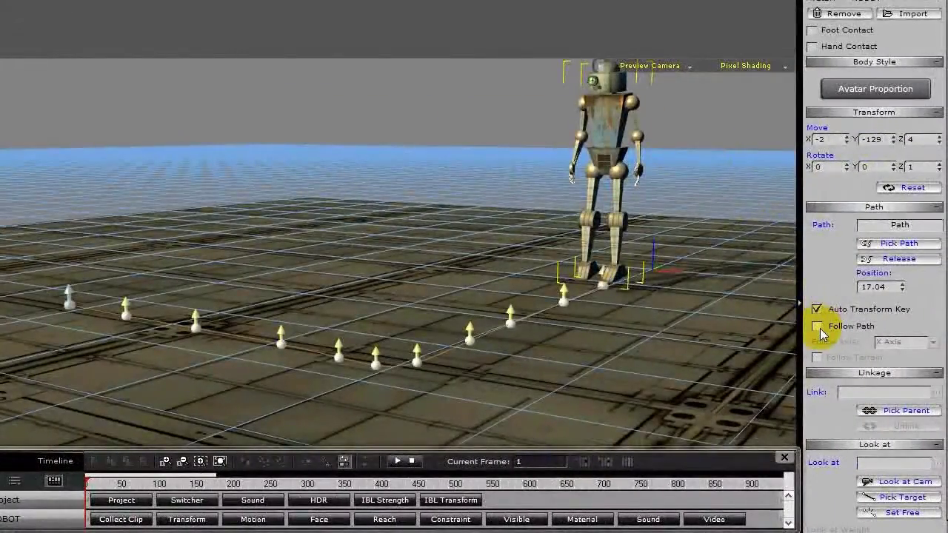
{"action": "left_click", "coordinate": [817, 328]}
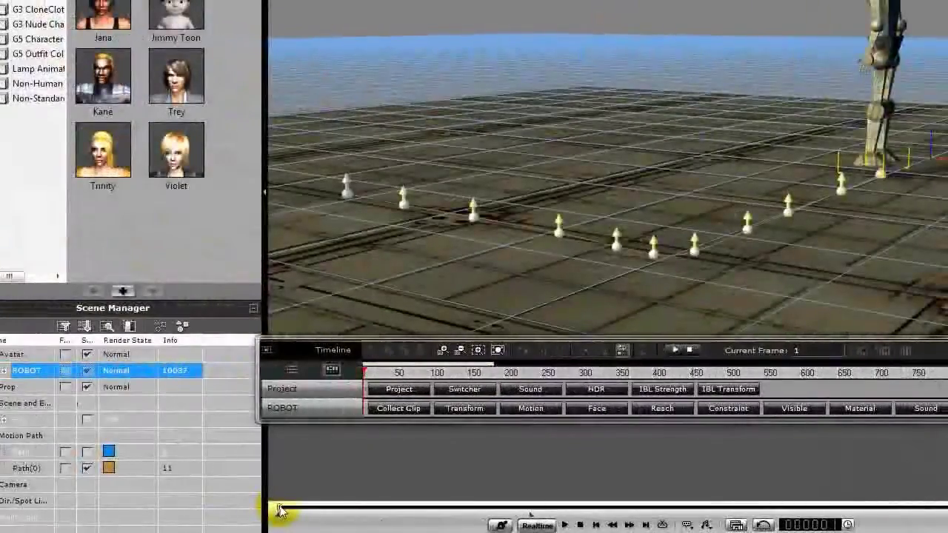
{"action": "left_click_drag", "start_coordinate": [280, 511], "coordinate": [402, 514]}
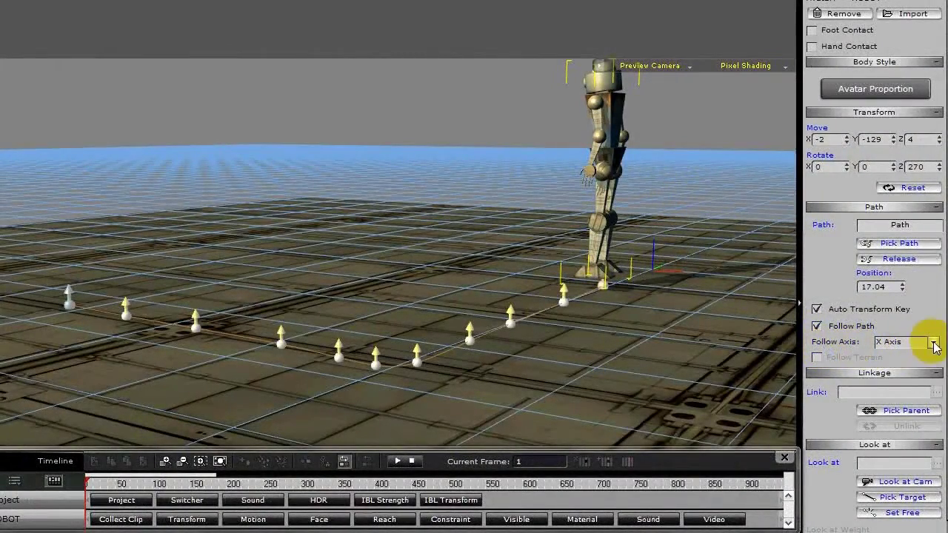
- Set the robot's follow axis to -Y Axis and preview its movement along the path
{"action": "left_click", "coordinate": [933, 342]}
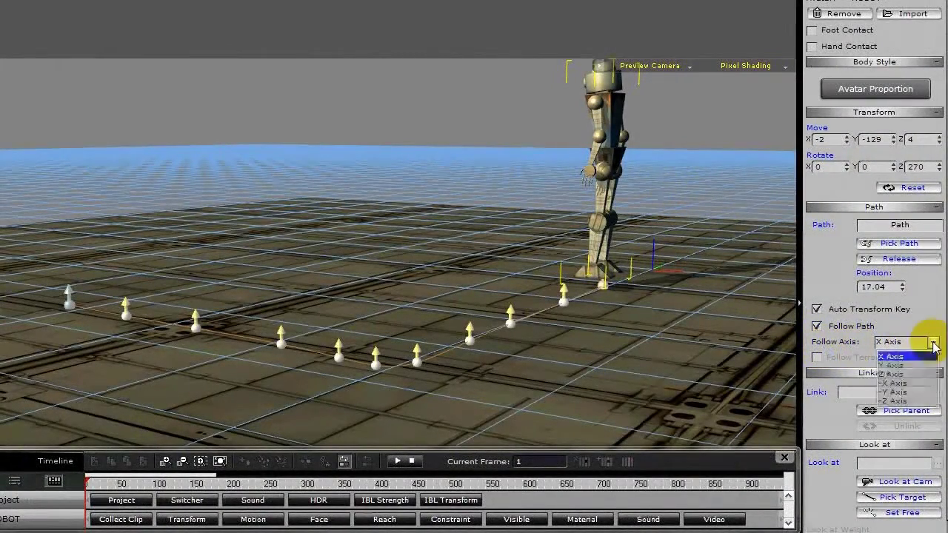
{"action": "left_click", "coordinate": [892, 393]}
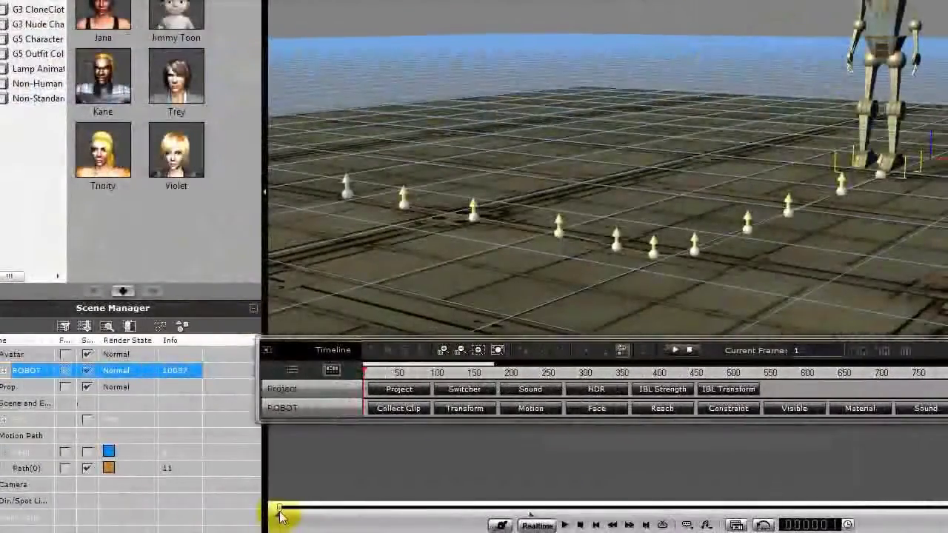
{"action": "left_click_drag", "start_coordinate": [219, 514], "coordinate": [394, 510]}
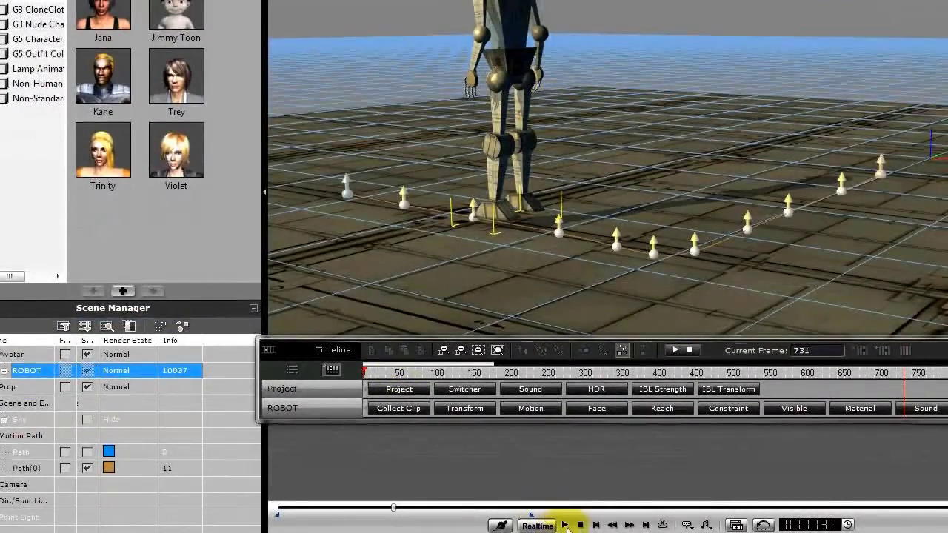
{"action": "left_click", "coordinate": [581, 525]}
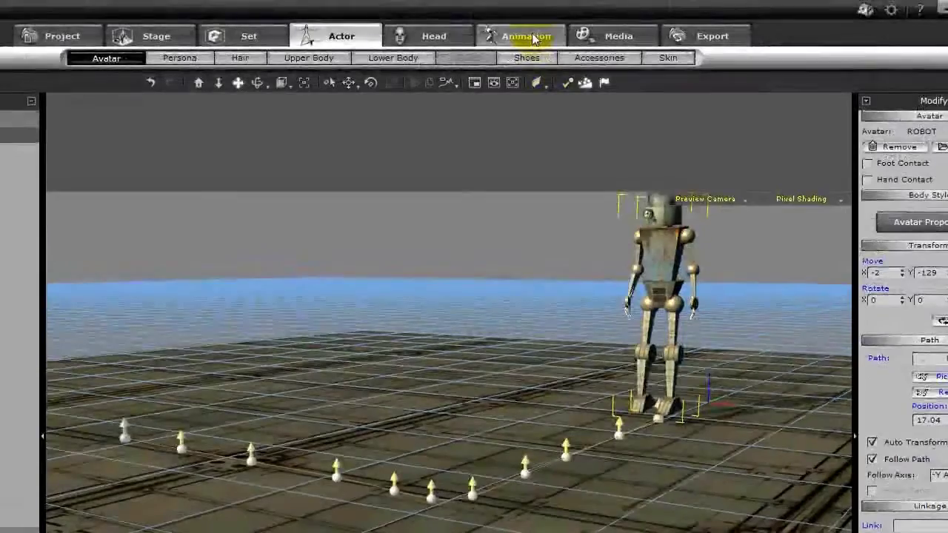
- Browse the animation motion library to the iMotion_Trey Move > Walk folder, widening the folder tree so its names are readable
{"action": "left_click", "coordinate": [529, 36]}
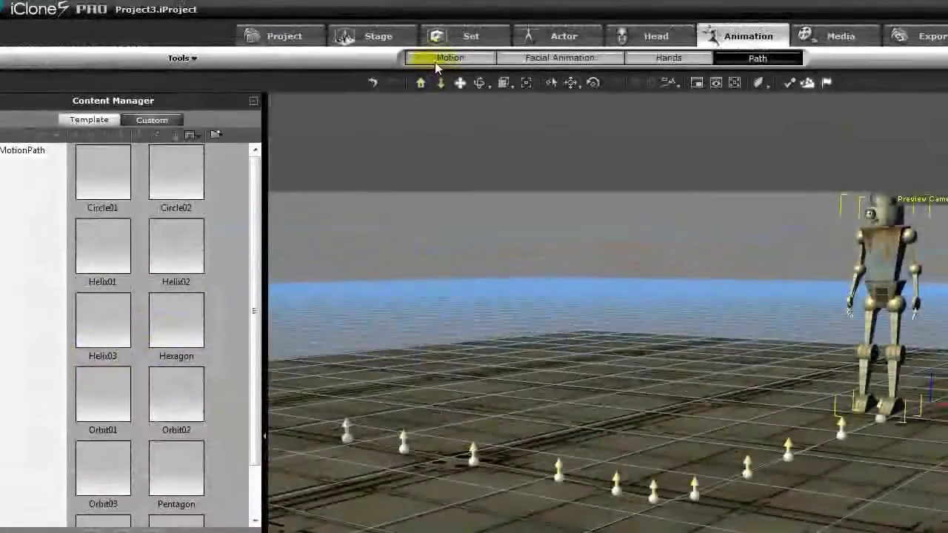
{"action": "left_click", "coordinate": [270, 58]}
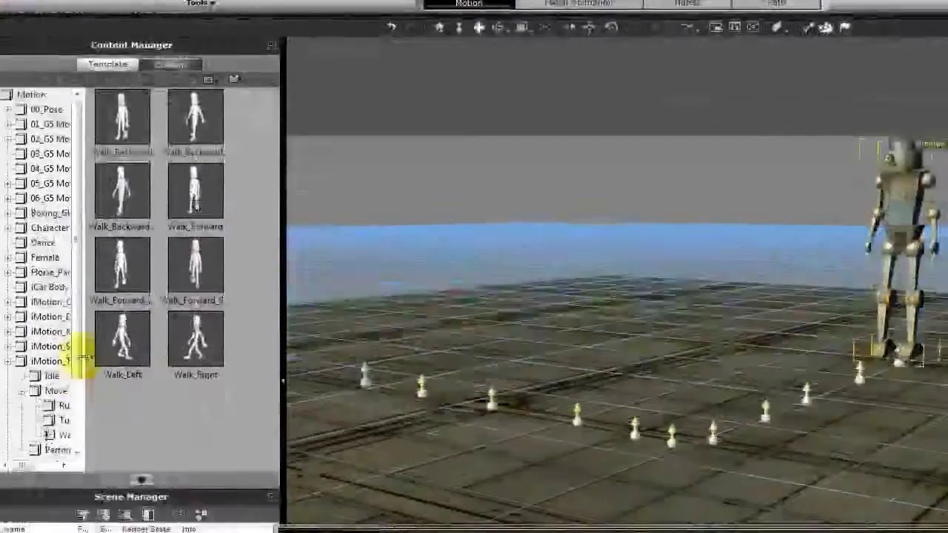
{"action": "left_click", "coordinate": [37, 418]}
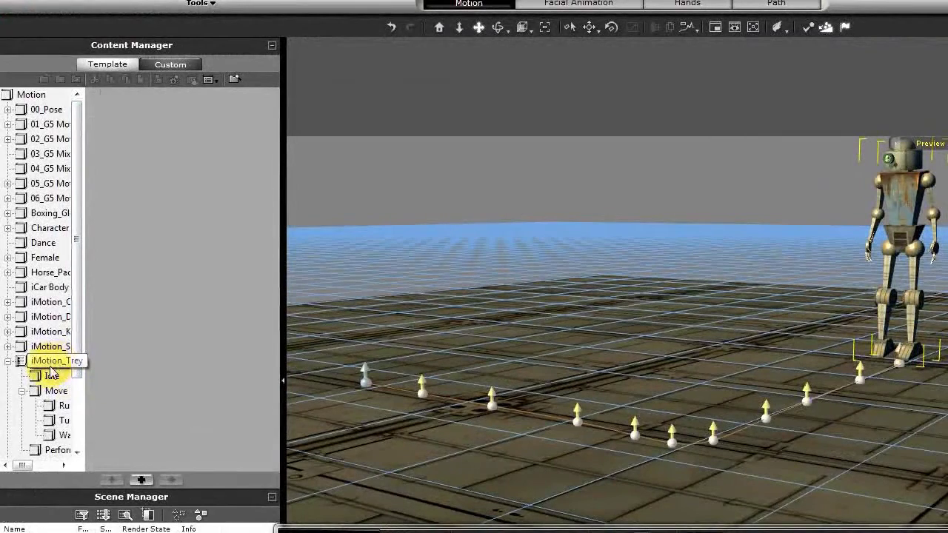
{"action": "left_click", "coordinate": [59, 362]}
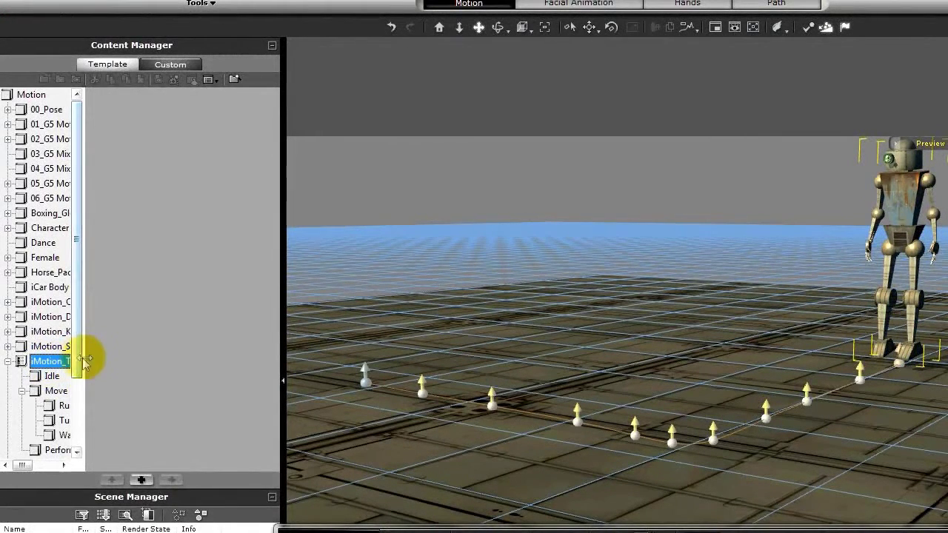
{"action": "left_click_drag", "start_coordinate": [84, 357], "coordinate": [122, 359]}
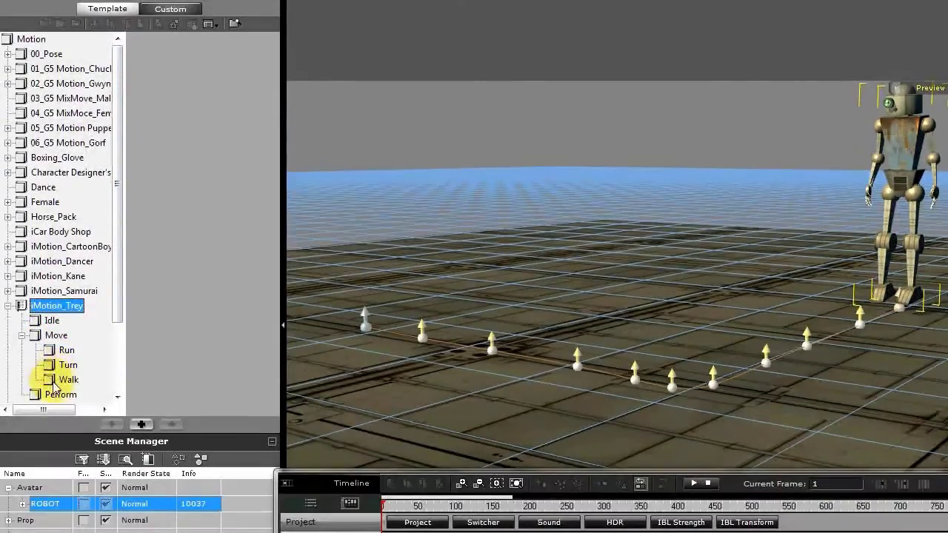
{"action": "left_click", "coordinate": [69, 435]}
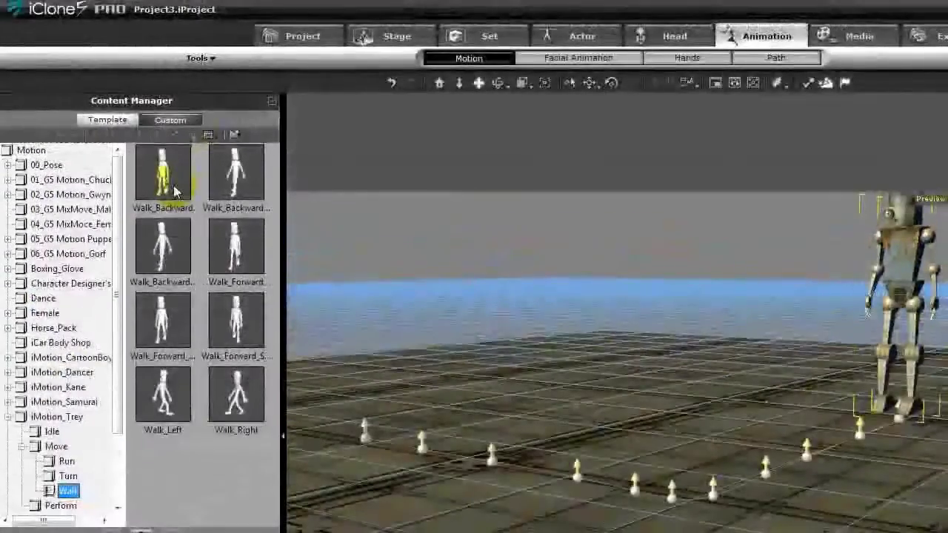
- Look through the walk motions in the folder, comparing the backward and forward versions with their start and end variants
{"action": "left_click", "coordinate": [176, 191]}
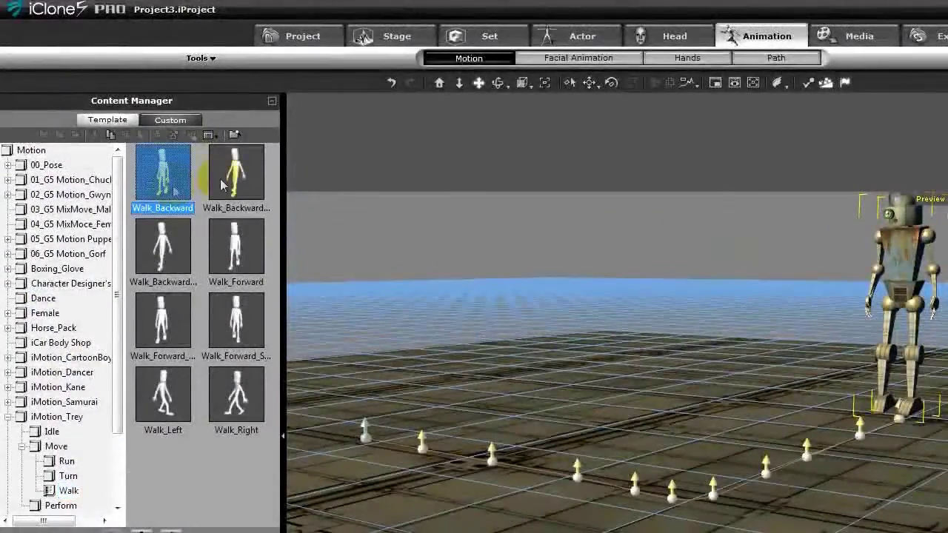
{"action": "left_click", "coordinate": [245, 183]}
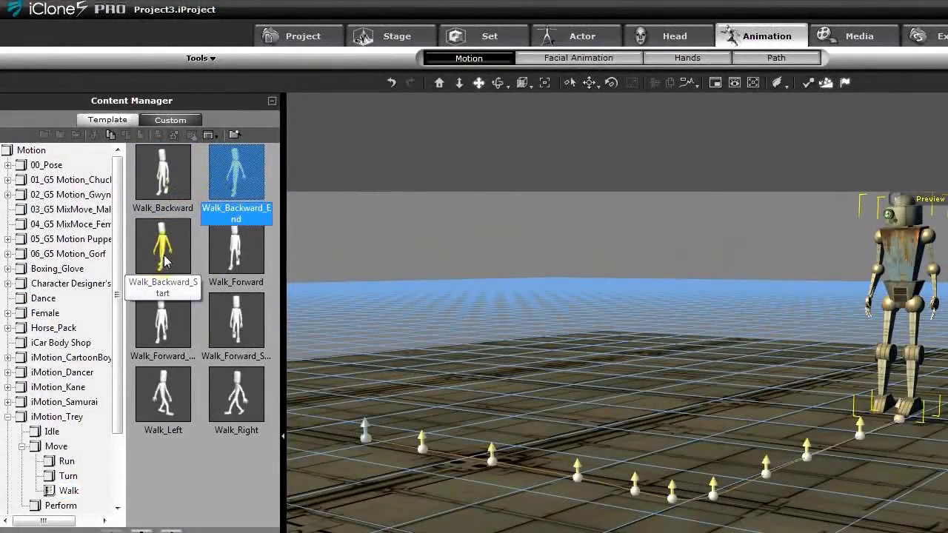
{"action": "left_click", "coordinate": [165, 259]}
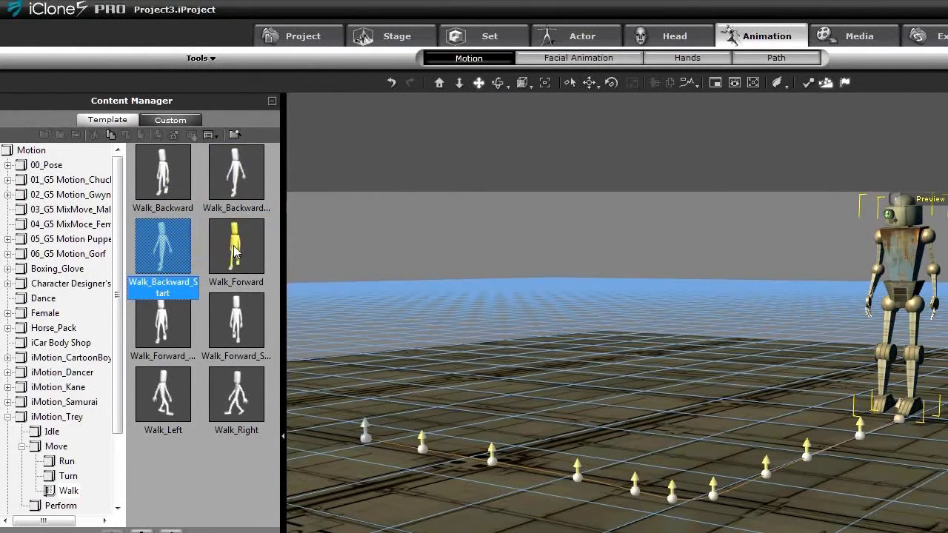
{"action": "left_click", "coordinate": [236, 252]}
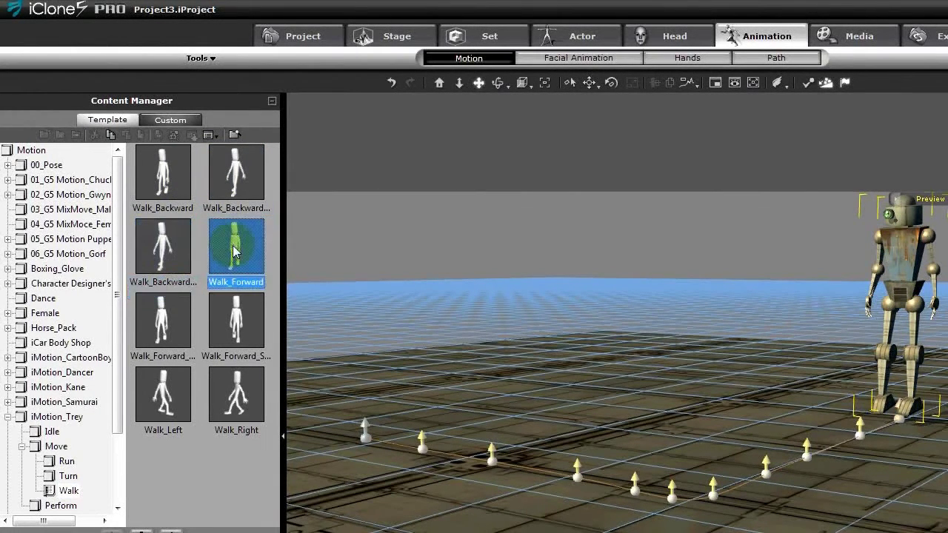
{"action": "left_click", "coordinate": [235, 324]}
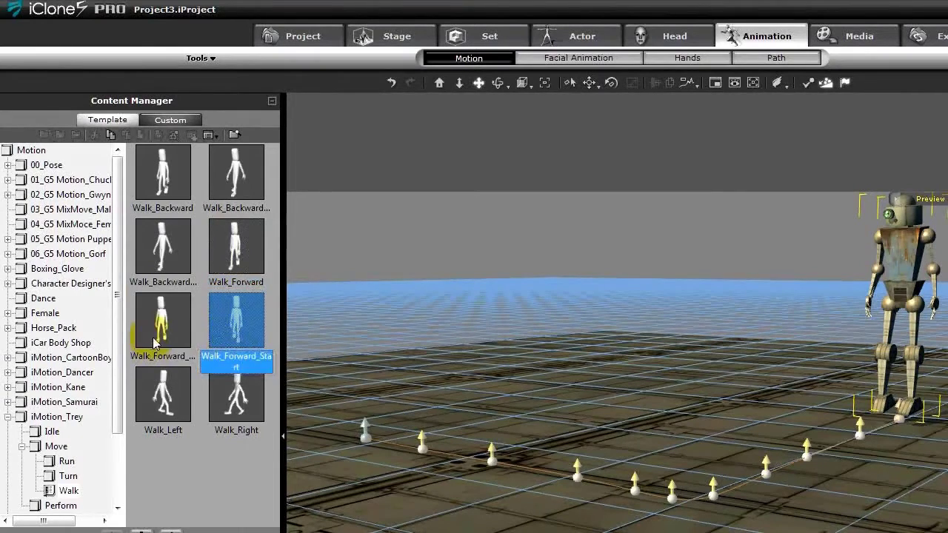
{"action": "left_click", "coordinate": [169, 357]}
- Apply the Walk_Forward_Start motion to the robot, show its Motion track in the timeline, and add Walk_Forward after it
{"action": "left_click", "coordinate": [236, 332]}
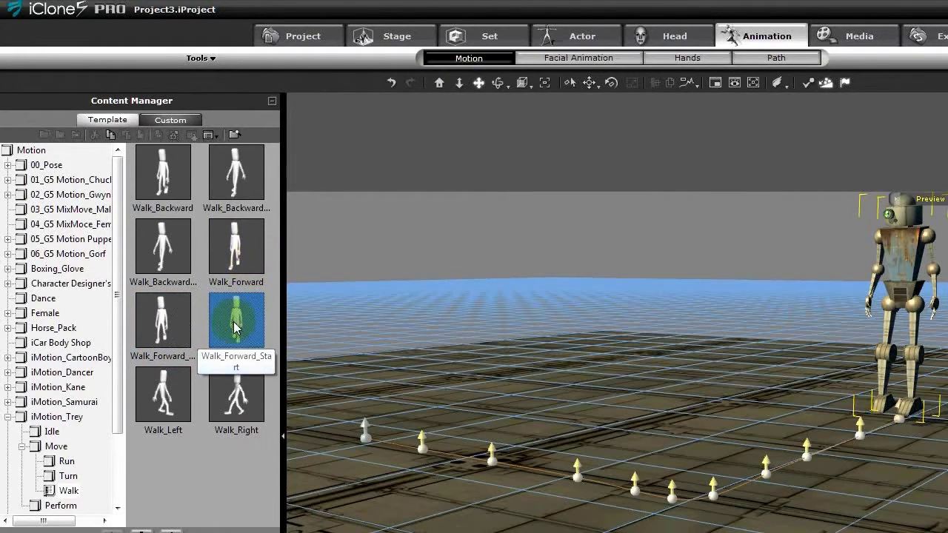
{"action": "double_click", "coordinate": [233, 322]}
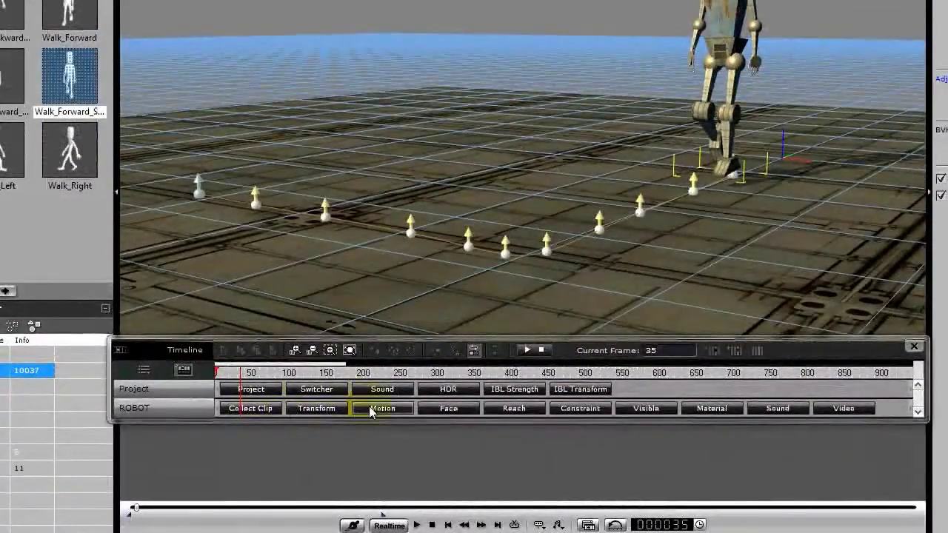
{"action": "left_click", "coordinate": [377, 409]}
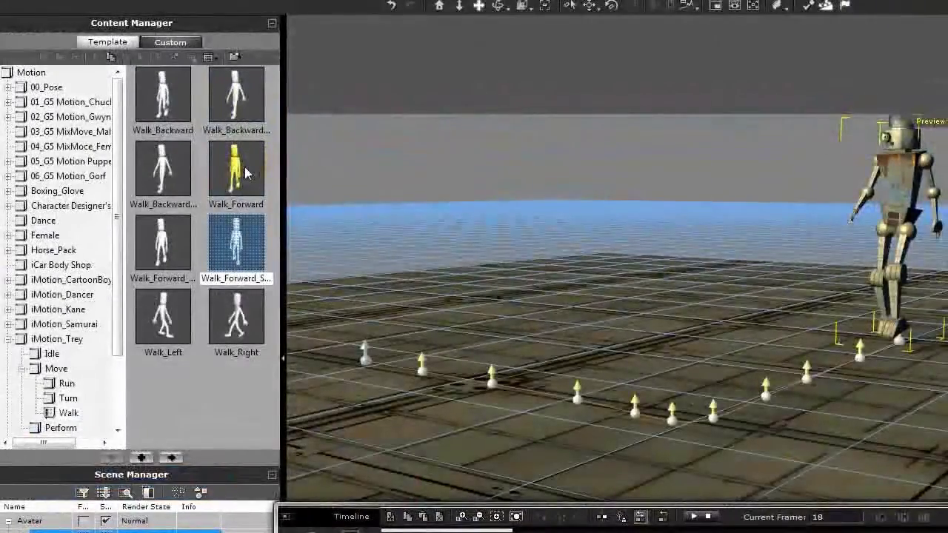
{"action": "double_click", "coordinate": [247, 172]}
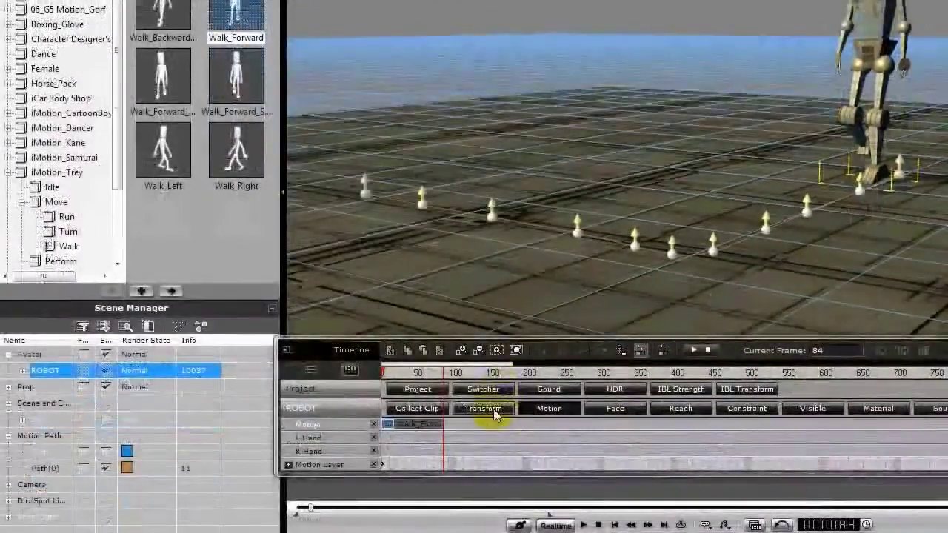
- Extend the Walk_Forward clip to about frame 280 and play back the robot's walk along the path
{"action": "left_click", "coordinate": [414, 428]}
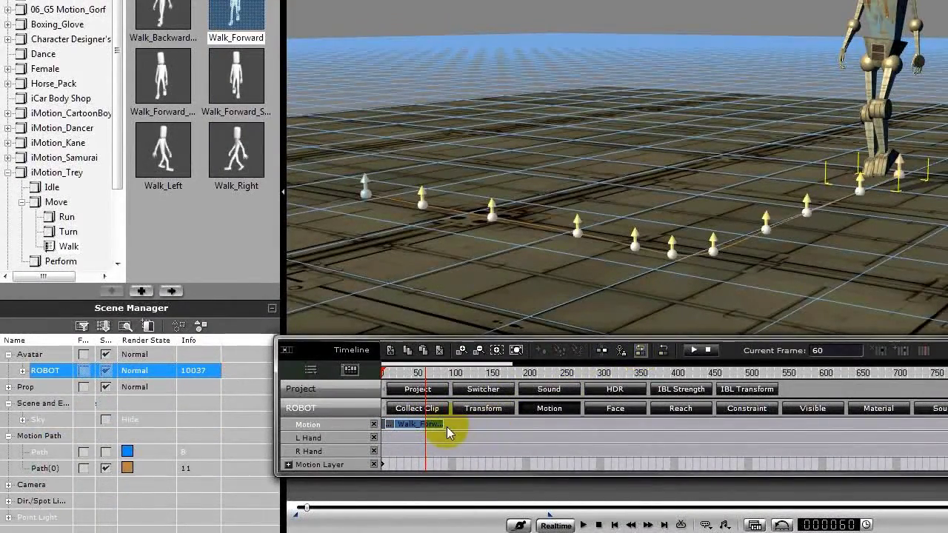
{"action": "left_click_drag", "start_coordinate": [445, 426], "coordinate": [505, 431]}
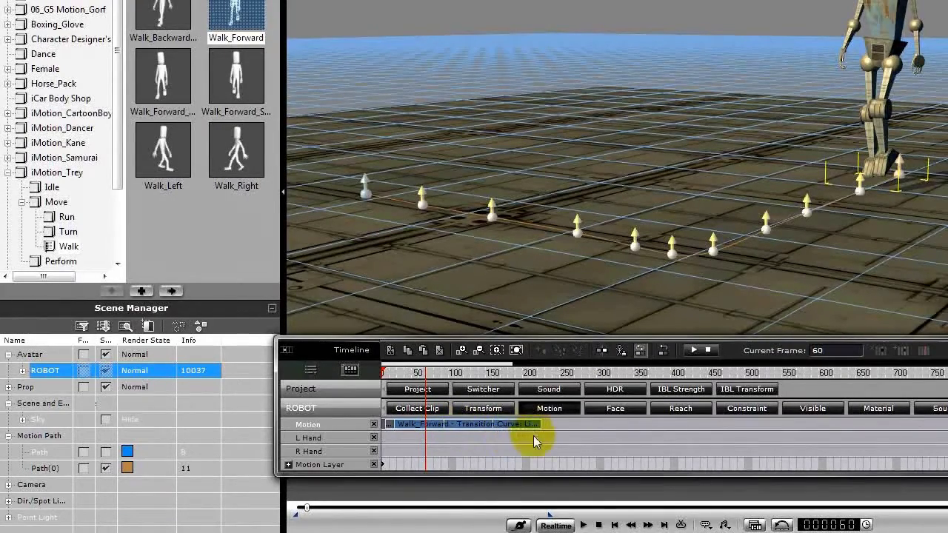
{"action": "key", "text": "space"}
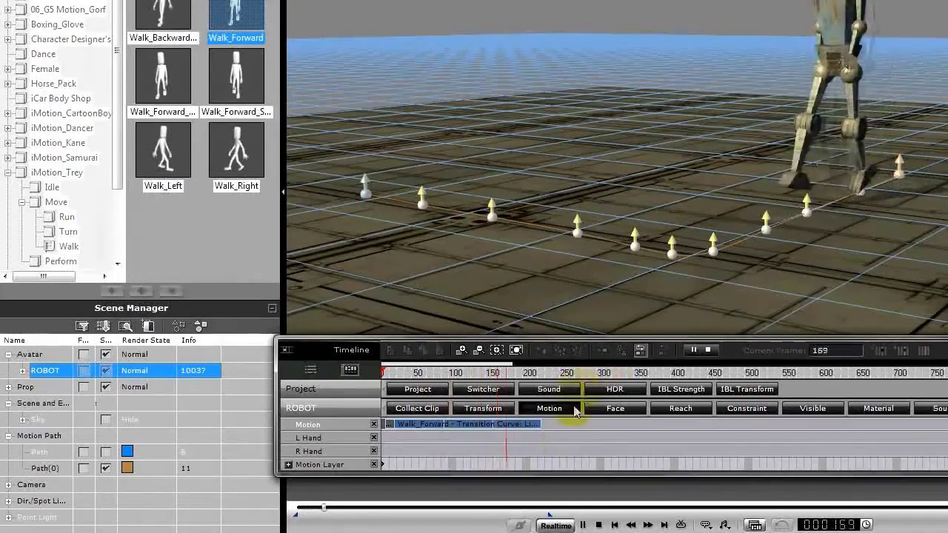
{"action": "key", "text": "space"}
{"action": "left_click_drag", "start_coordinate": [541, 429], "coordinate": [562, 433]}
{"action": "key", "text": "space"}
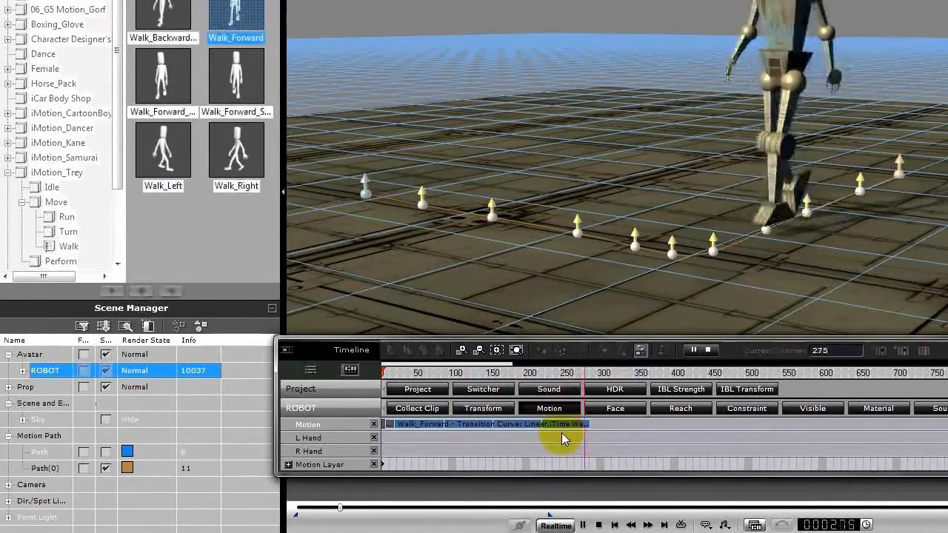
{"action": "key", "text": "space"}
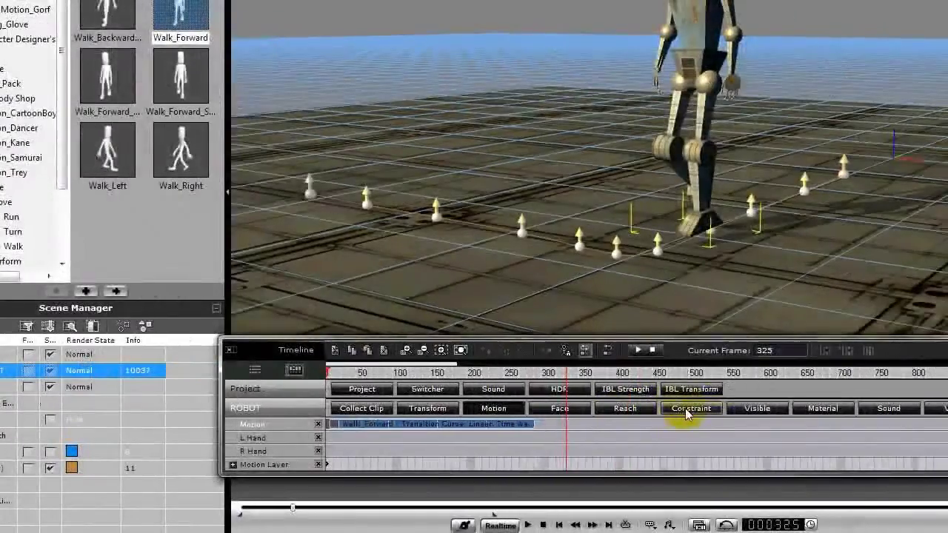
- Show the robot's Constraint tracks in the timeline and check the path keys at frames 381 and 1
{"action": "left_click", "coordinate": [685, 409]}
{"action": "left_click_drag", "start_coordinate": [268, 349], "coordinate": [250, 300]}
{"action": "left_click", "coordinate": [344, 343]}
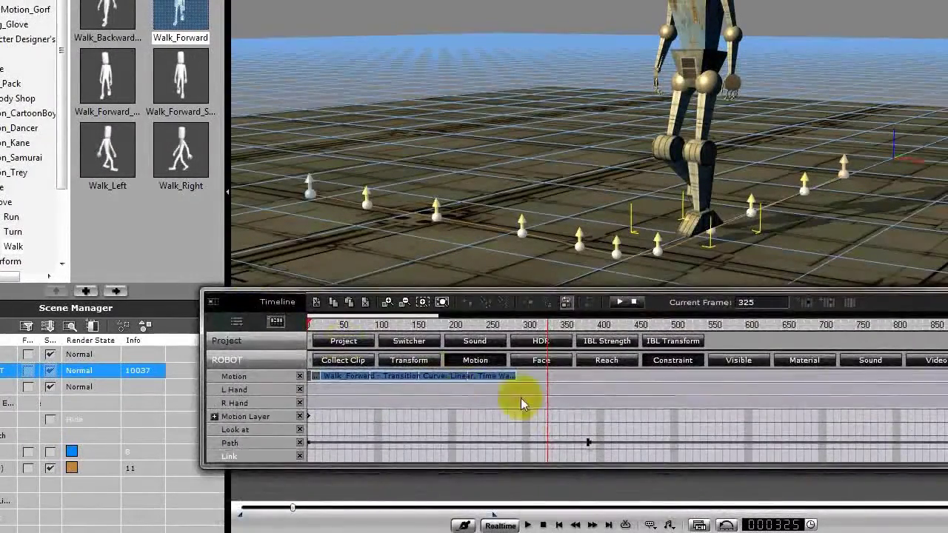
{"action": "left_click", "coordinate": [588, 443]}
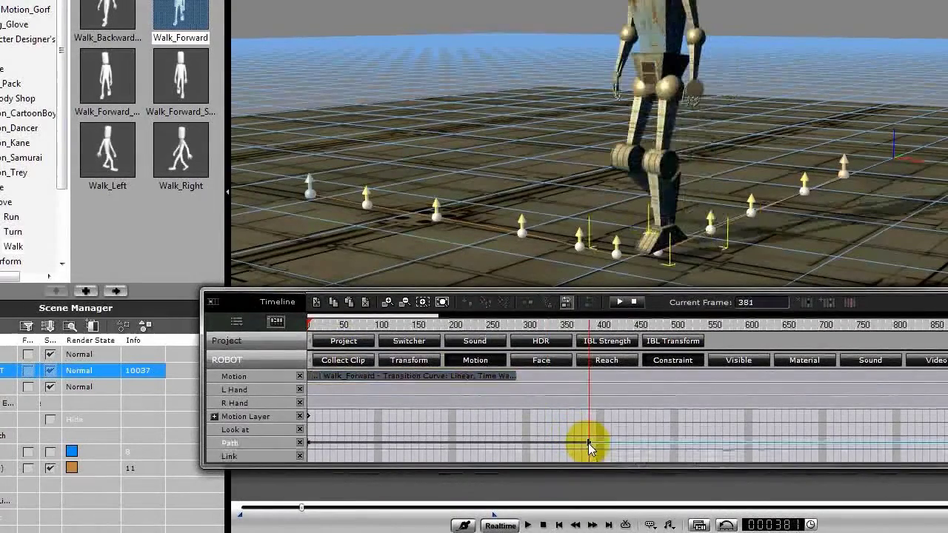
{"action": "left_click", "coordinate": [309, 442]}
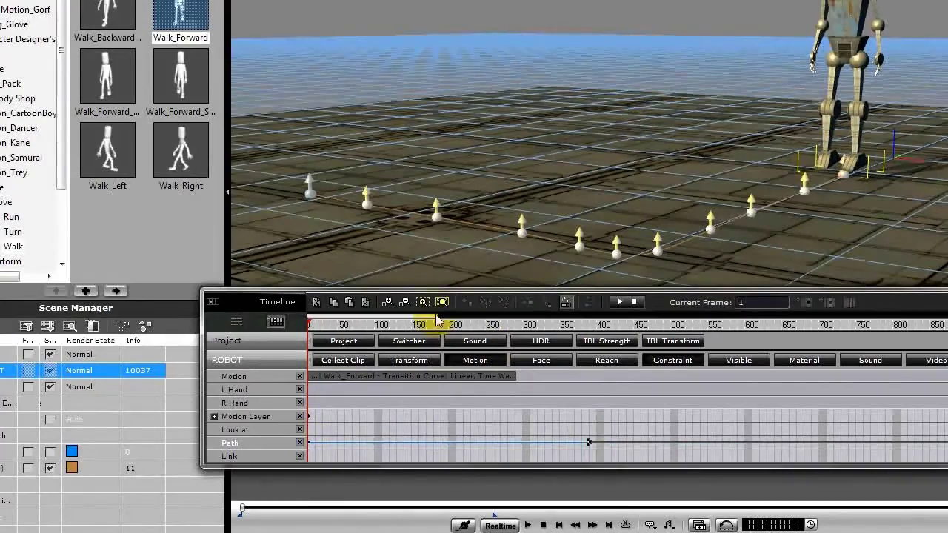
{"action": "left_click_drag", "start_coordinate": [436, 316], "coordinate": [484, 317]}
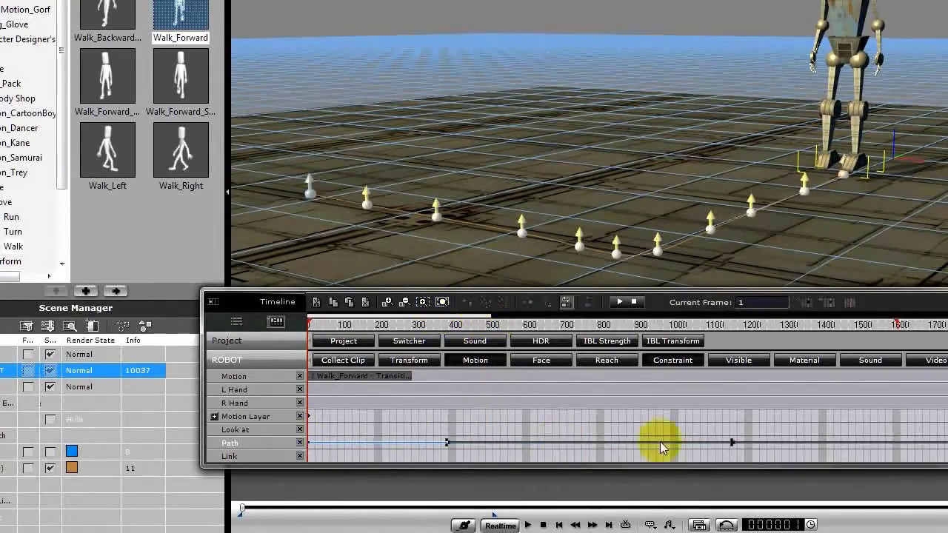
- Adjust the Walk_Forward clip to end at about frame 350, previewing the walk along the path
{"action": "key", "text": "space"}
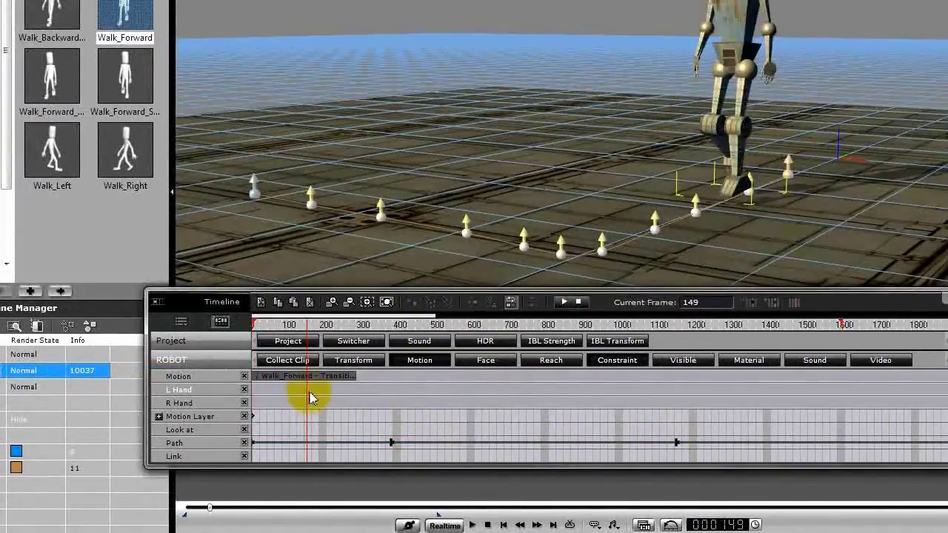
{"action": "left_click", "coordinate": [363, 378]}
{"action": "key", "text": "space"}
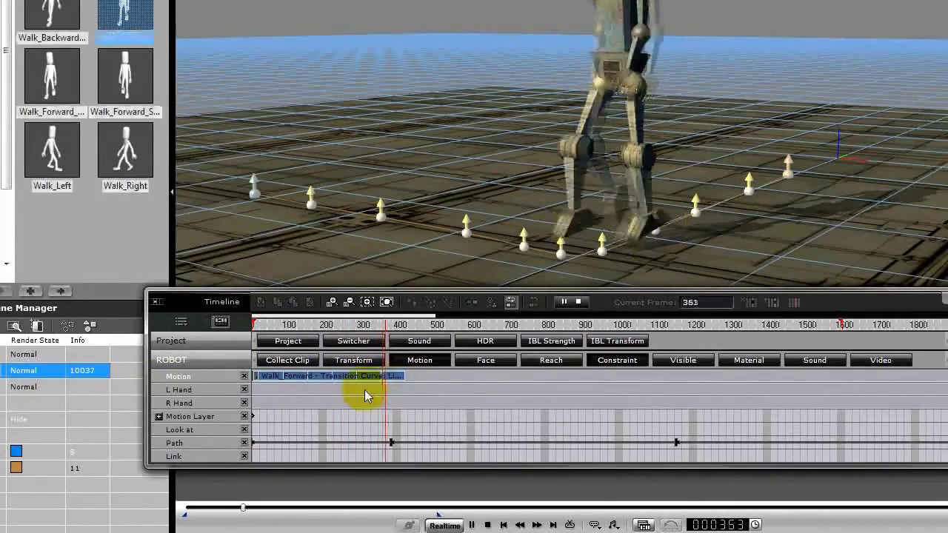
{"action": "key", "text": "space"}
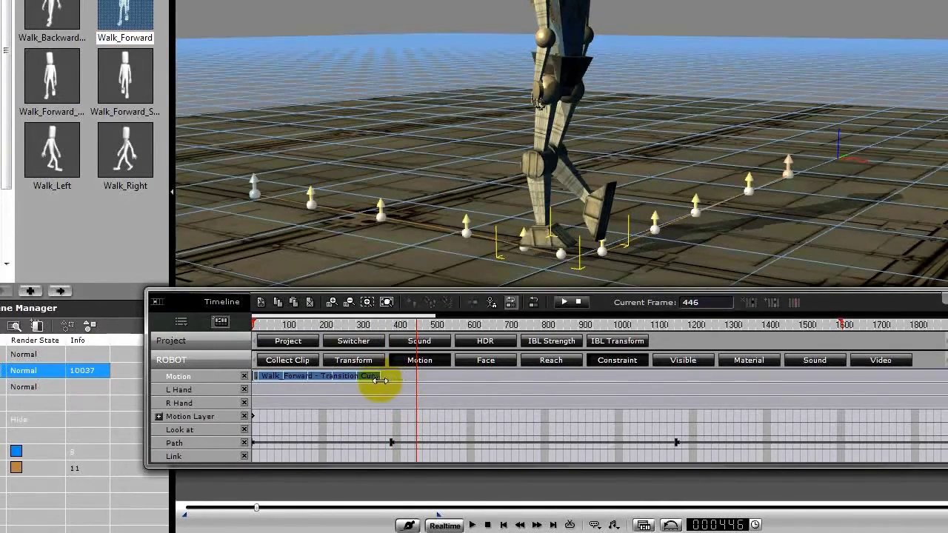
- Move the path key at frame 381 to frame 353, at the end of the walk clip, and play the result
{"action": "left_click", "coordinate": [391, 442]}
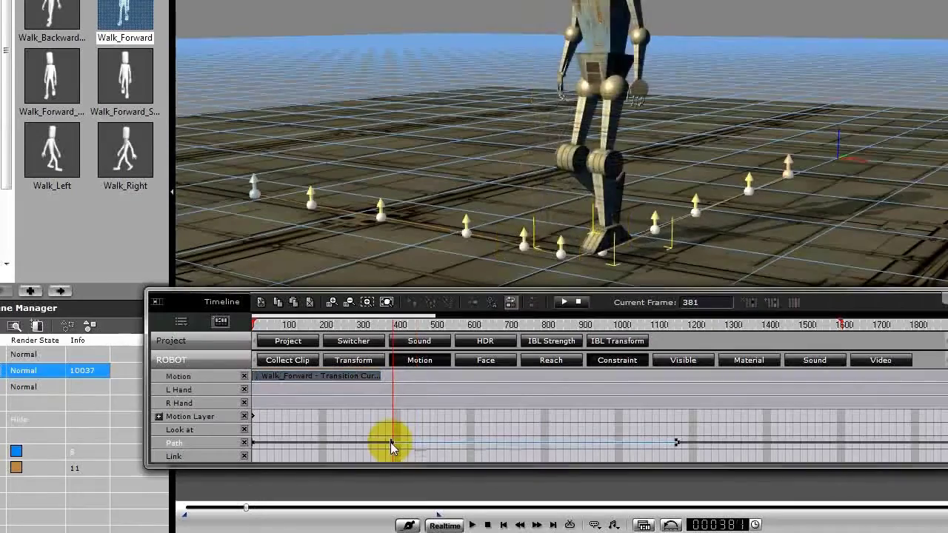
{"action": "left_click", "coordinate": [292, 397]}
{"action": "key", "text": "space"}
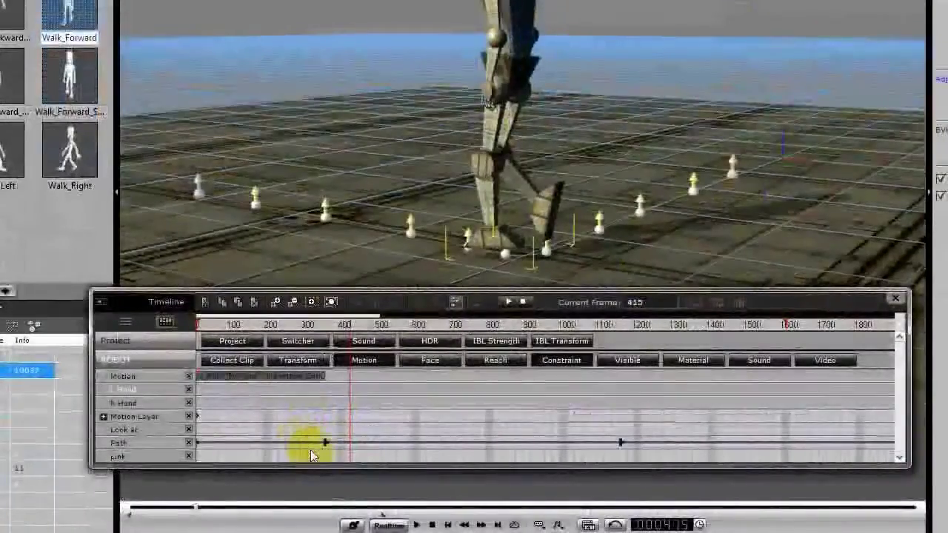
- Copy the path key at frame 353 and paste it at frame 755 on the robot's Path track
{"action": "left_click", "coordinate": [324, 498]}
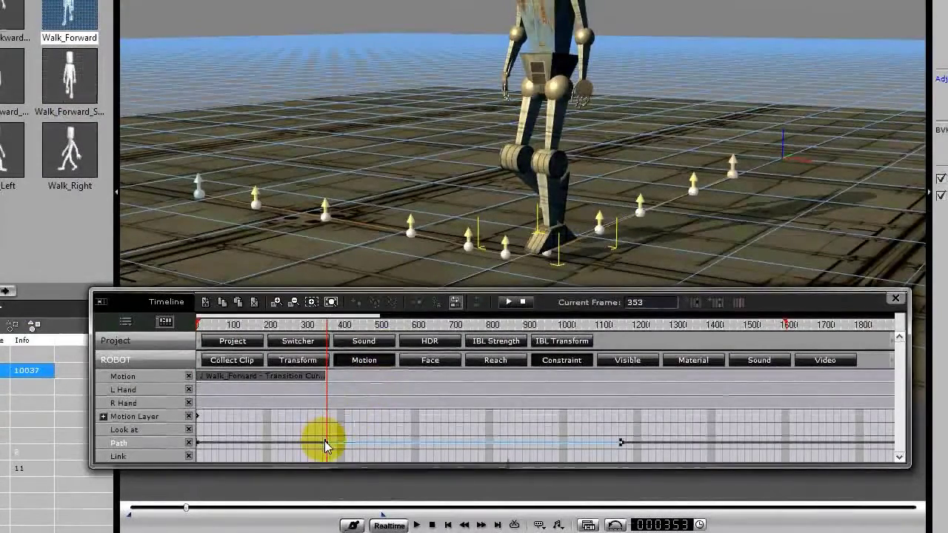
{"action": "right_click", "coordinate": [324, 442]}
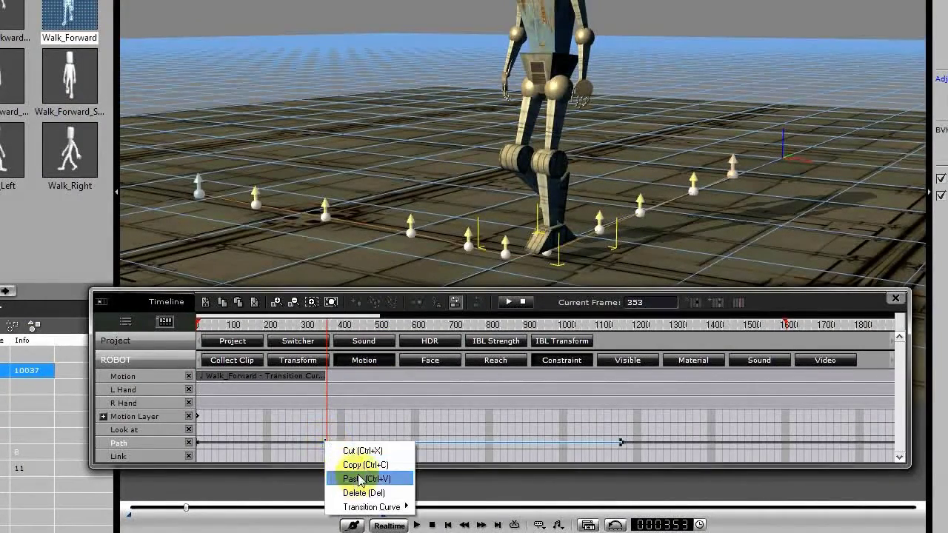
{"action": "left_click", "coordinate": [345, 464]}
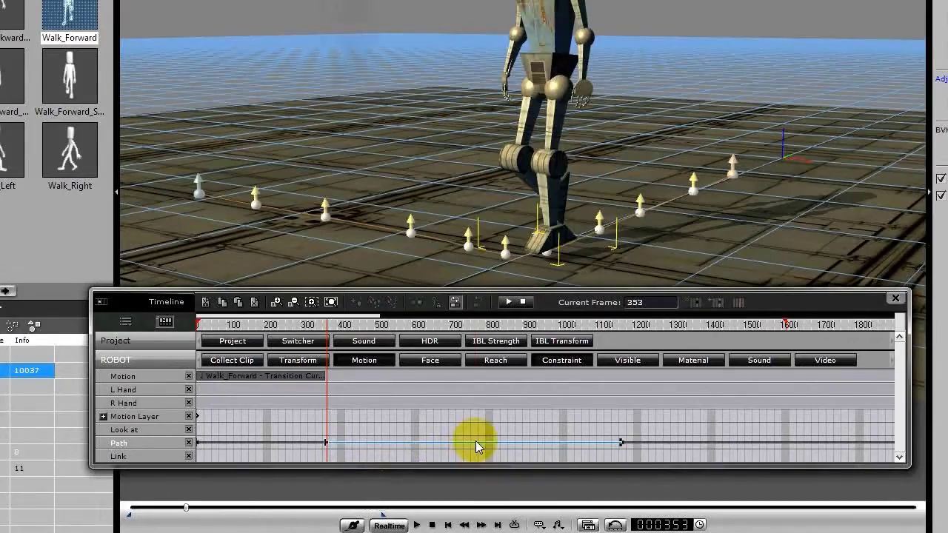
{"action": "left_click", "coordinate": [475, 441]}
{"action": "right_click", "coordinate": [476, 441]}
{"action": "left_click", "coordinate": [517, 479]}
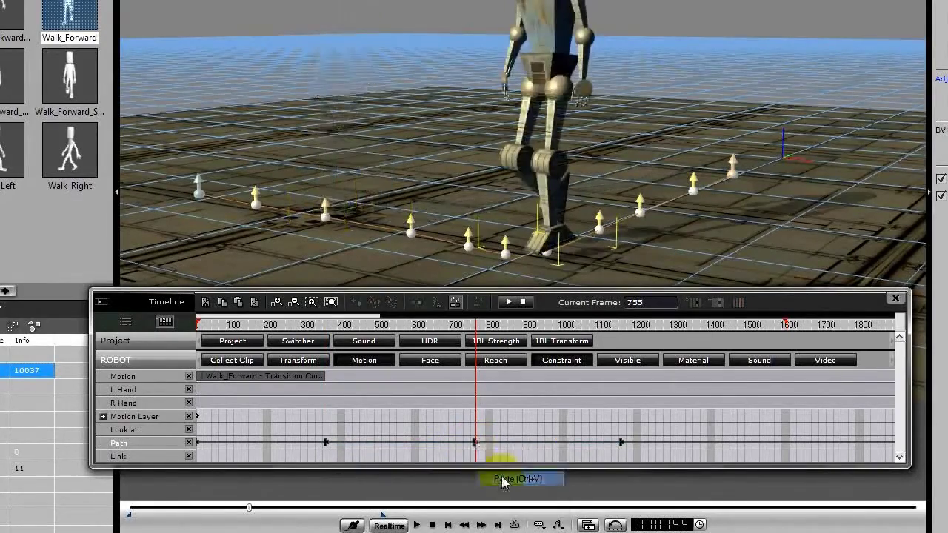
- Play back the robot's walk and its stop on the path between the keys at frames 353 and 755
{"action": "left_click", "coordinate": [321, 424]}
{"action": "key", "text": "space"}
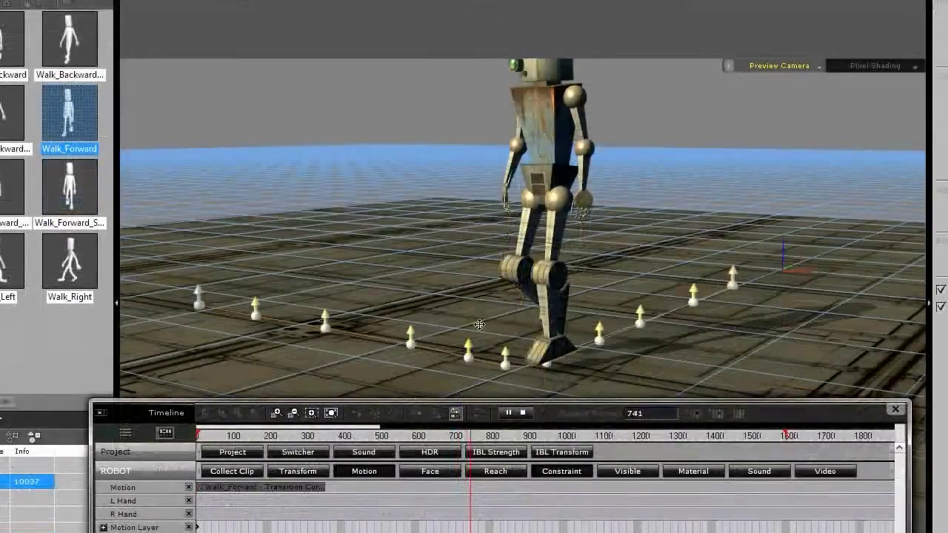
{"action": "left_click", "coordinate": [476, 443]}
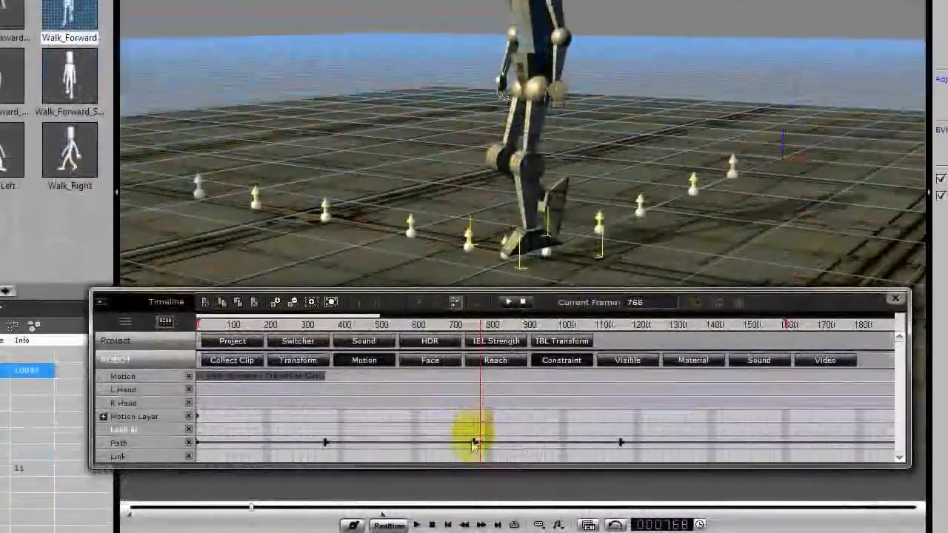
- Move the last path key to frame 1258 and the key that ends the robot's pause to frame 879
{"action": "left_click", "coordinate": [509, 443]}
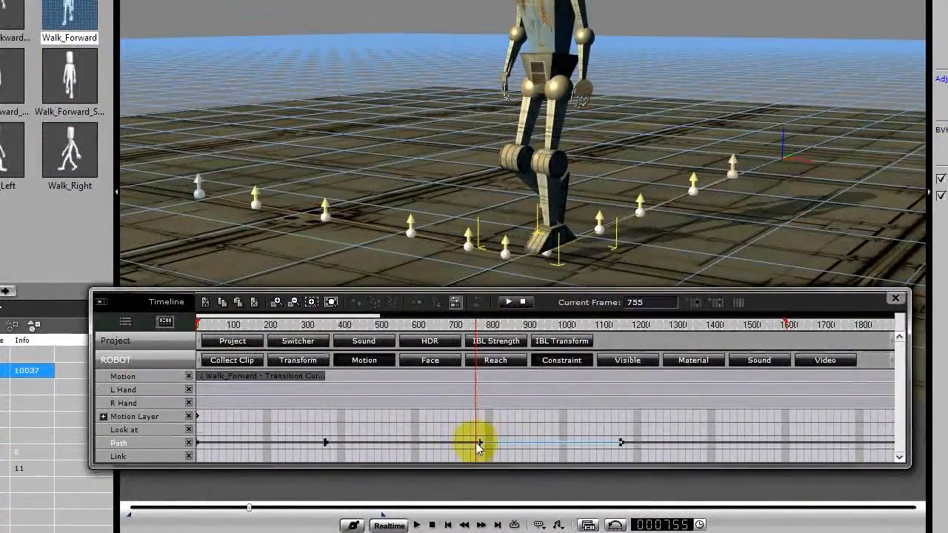
{"action": "mouse_move", "coordinate": [496, 443]}
{"action": "left_mouse_down"}
{"action": "mouse_move", "coordinate": [468, 443]}
{"action": "mouse_move", "coordinate": [491, 444]}
{"action": "left_mouse_up"}
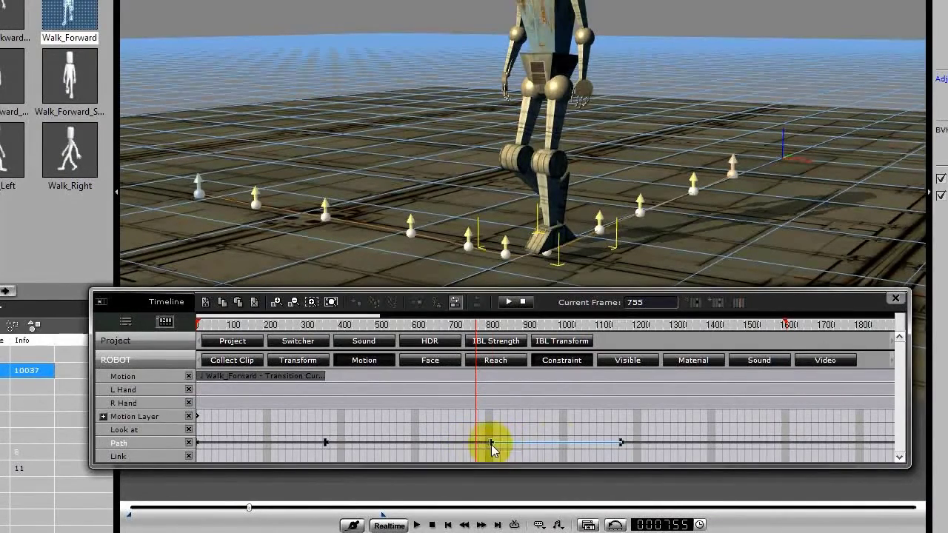
{"action": "left_click", "coordinate": [622, 443]}
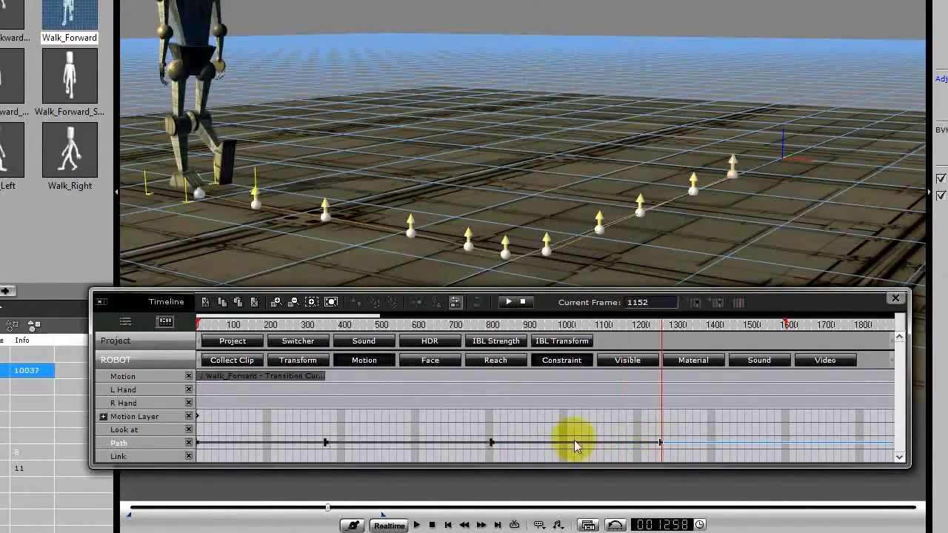
{"action": "left_click_drag", "start_coordinate": [492, 444], "coordinate": [520, 442]}
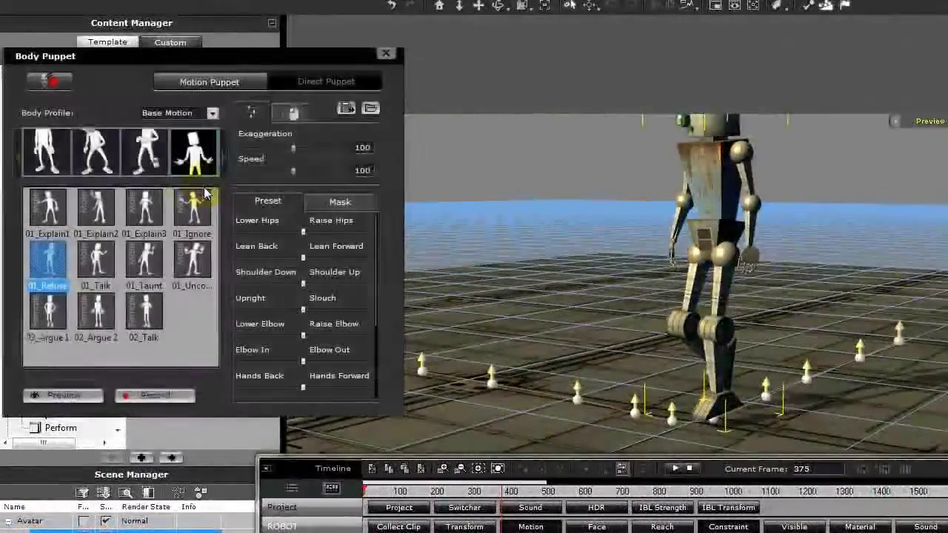
- Choose the 01_Talk motion for the Body Puppet and preview it on the robot from frame 375
{"action": "left_click", "coordinate": [98, 261]}
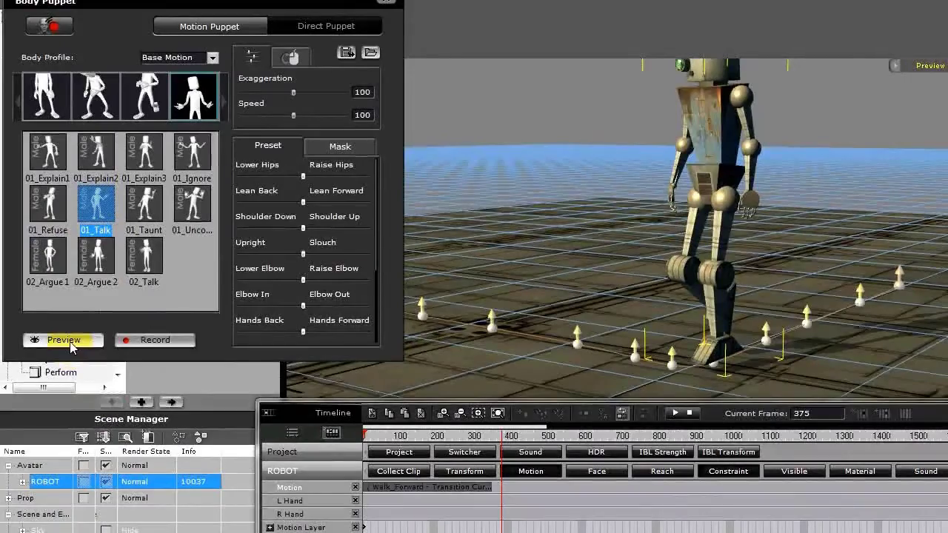
{"action": "left_click", "coordinate": [64, 340]}
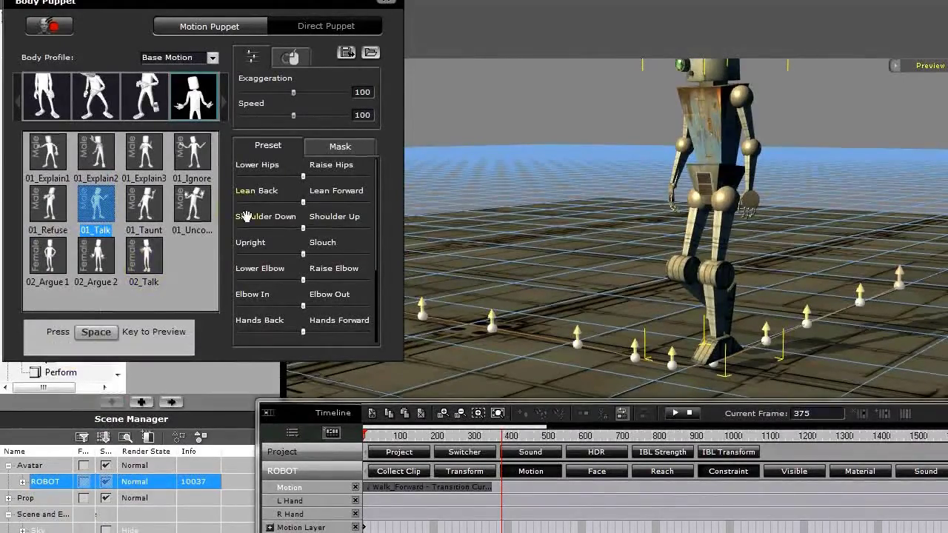
{"action": "key", "text": "space"}
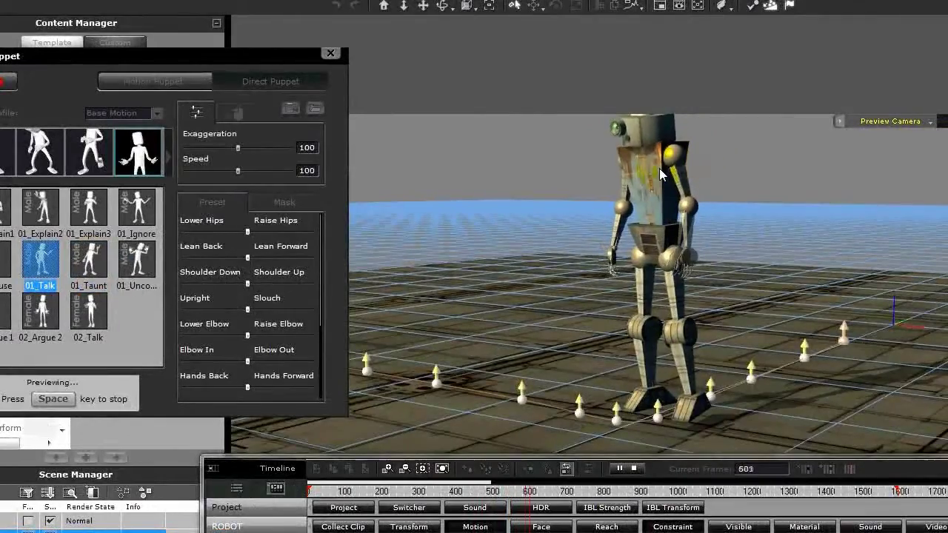
{"action": "left_click", "coordinate": [511, 212]}
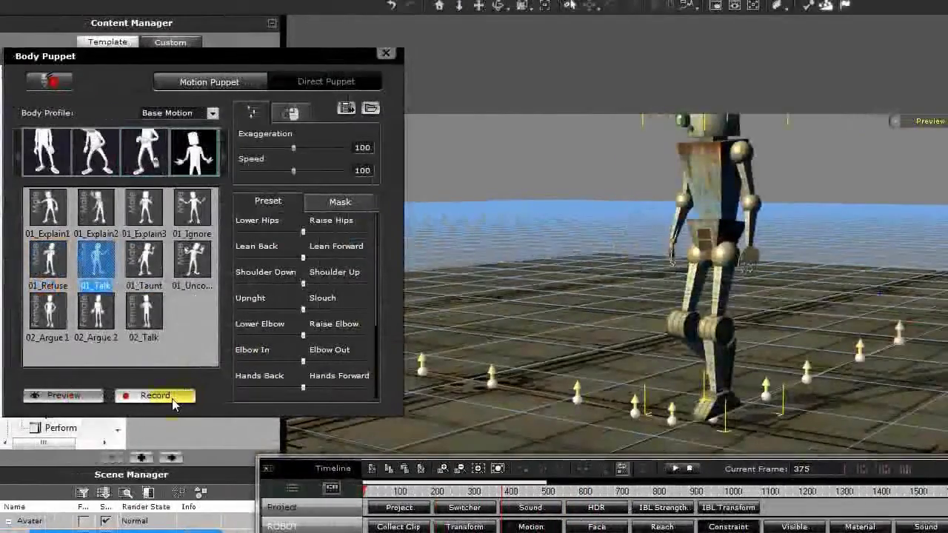
- Record the 01_Talk puppet motion from frame 375 to about frame 800 and butt the recorded clip against the end of the Walk_Forward clip
{"action": "left_click", "coordinate": [172, 404]}
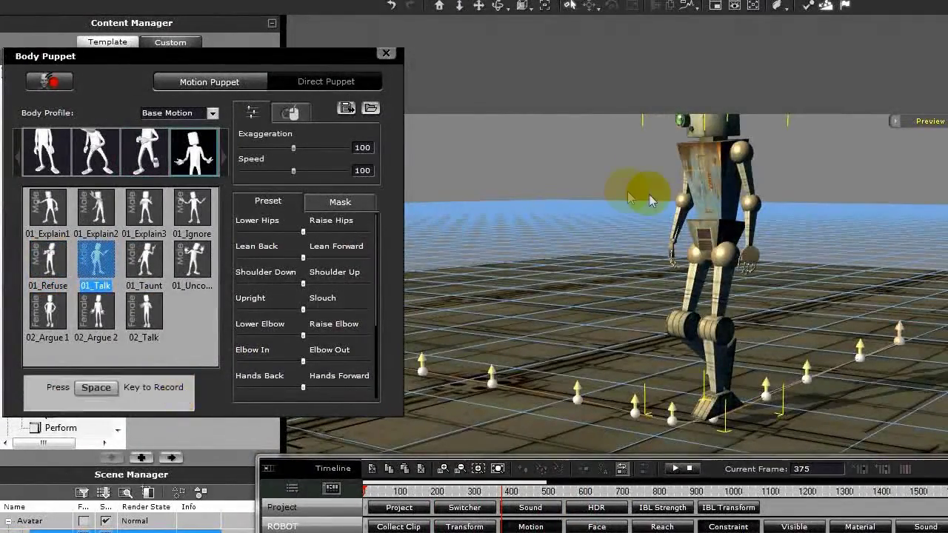
{"action": "key", "text": "space"}
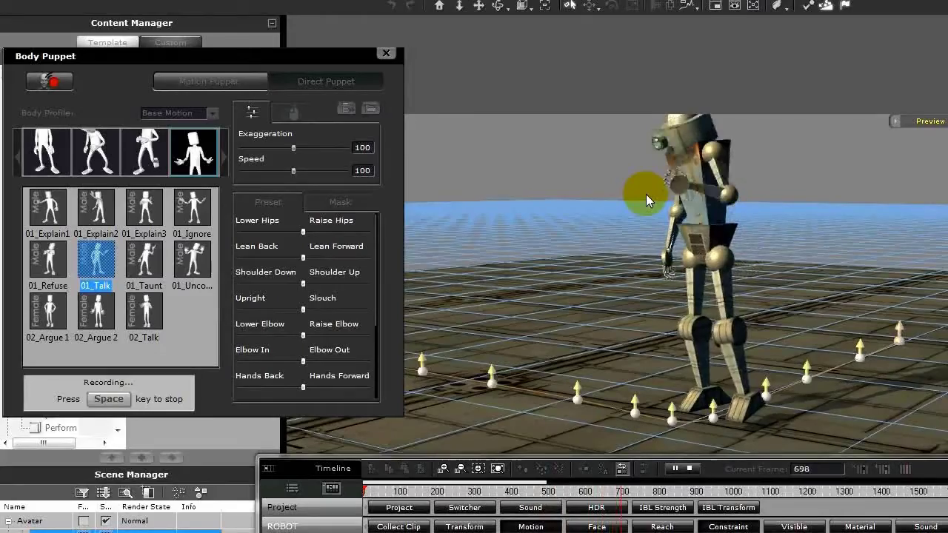
{"action": "key", "text": "space"}
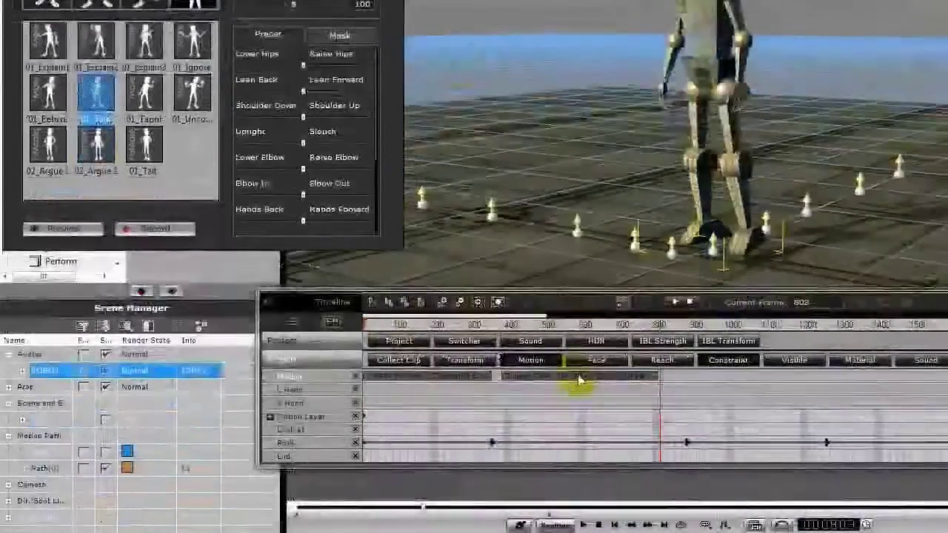
{"action": "left_click", "coordinate": [577, 491]}
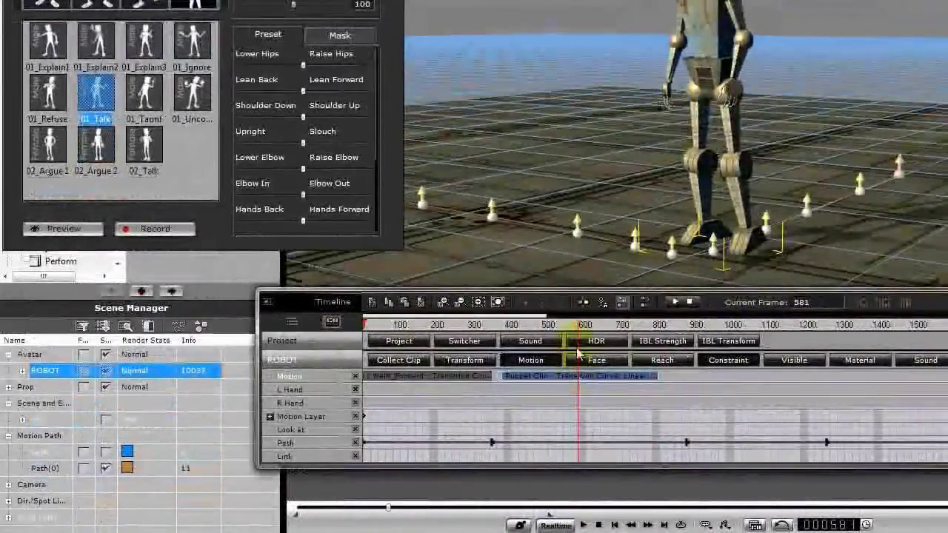
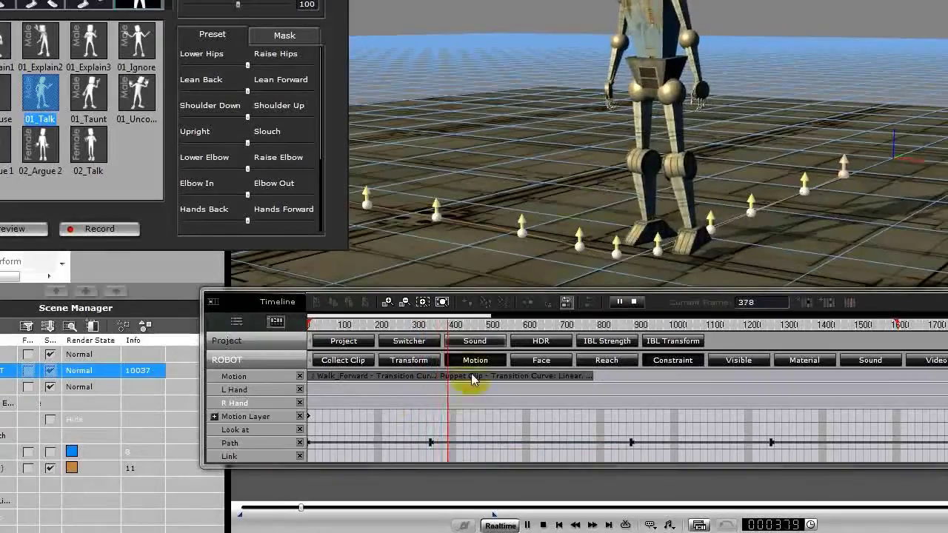
- Move the path key that starts the pause to about frame 329 and play back the change from walking to talking
{"action": "left_click", "coordinate": [429, 443]}
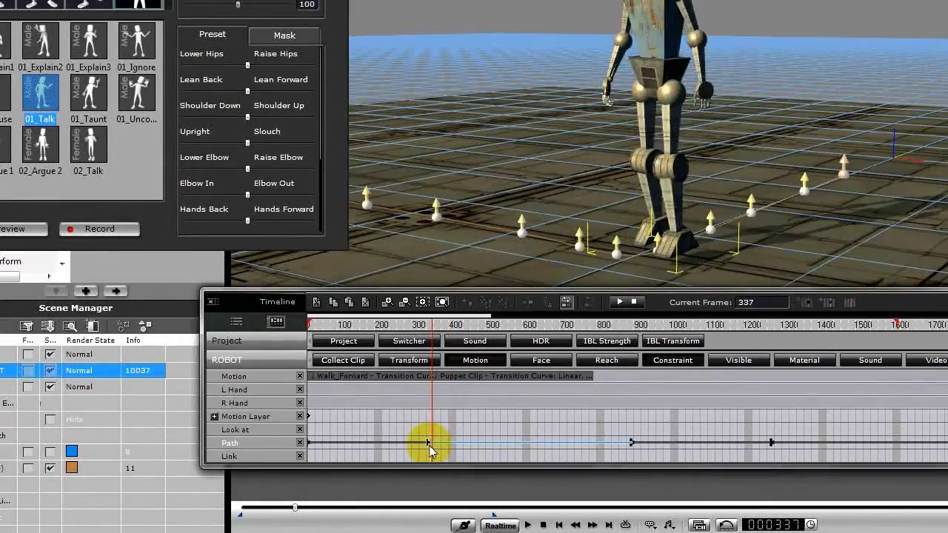
{"action": "key", "text": "space"}
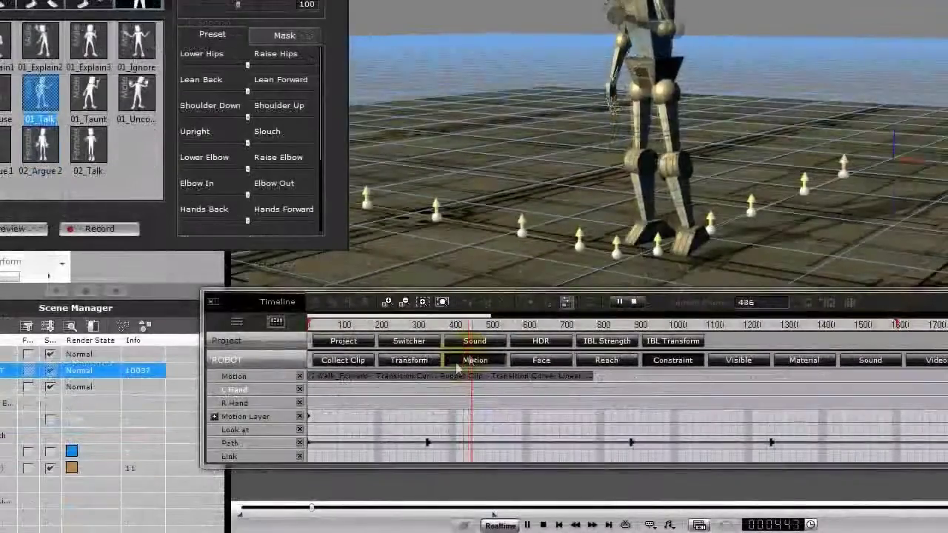
{"action": "left_click", "coordinate": [426, 442]}
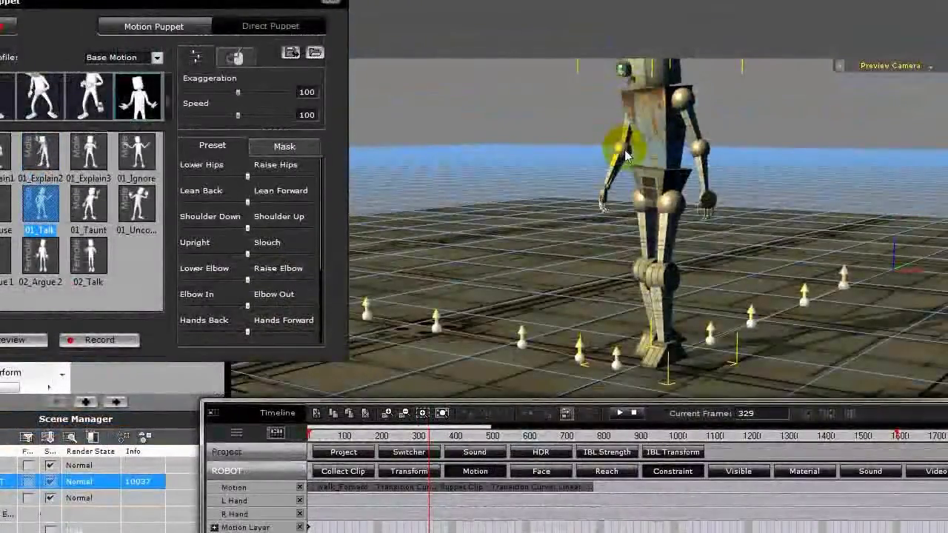
{"action": "key", "text": "space"}
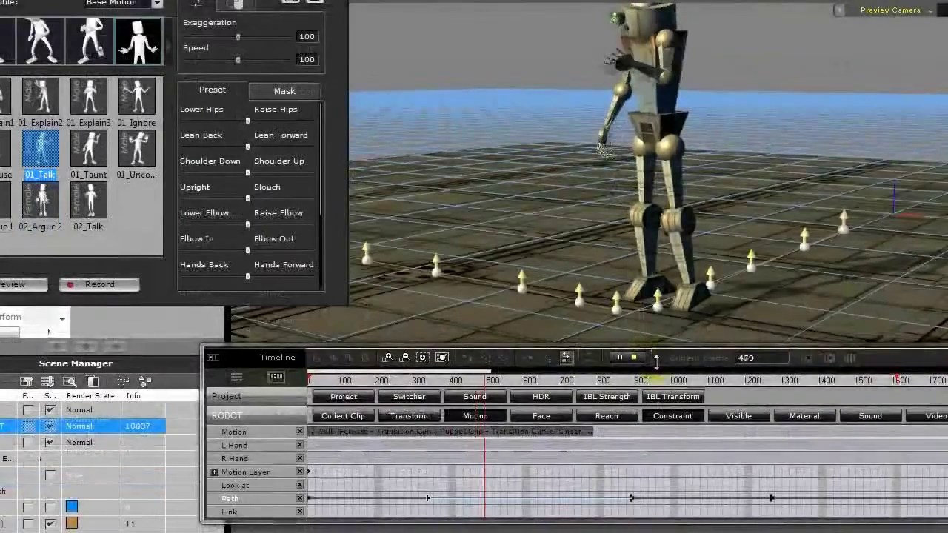
{"action": "left_click", "coordinate": [616, 359]}
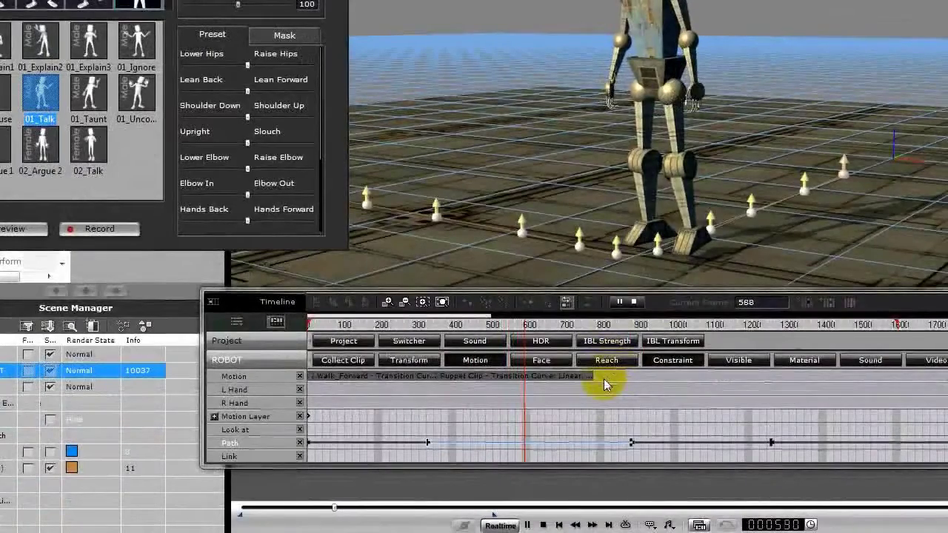
- Move the path key that ends the pause to about frame 785, just past the puppet clip, and play back from frame 729
{"action": "left_click", "coordinate": [630, 443]}
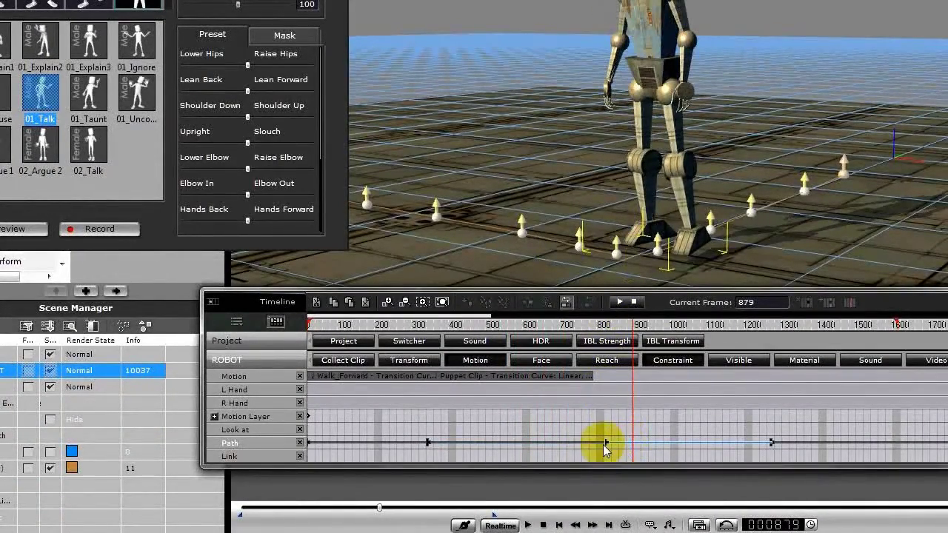
{"action": "left_click", "coordinate": [597, 445]}
{"action": "left_click", "coordinate": [578, 397]}
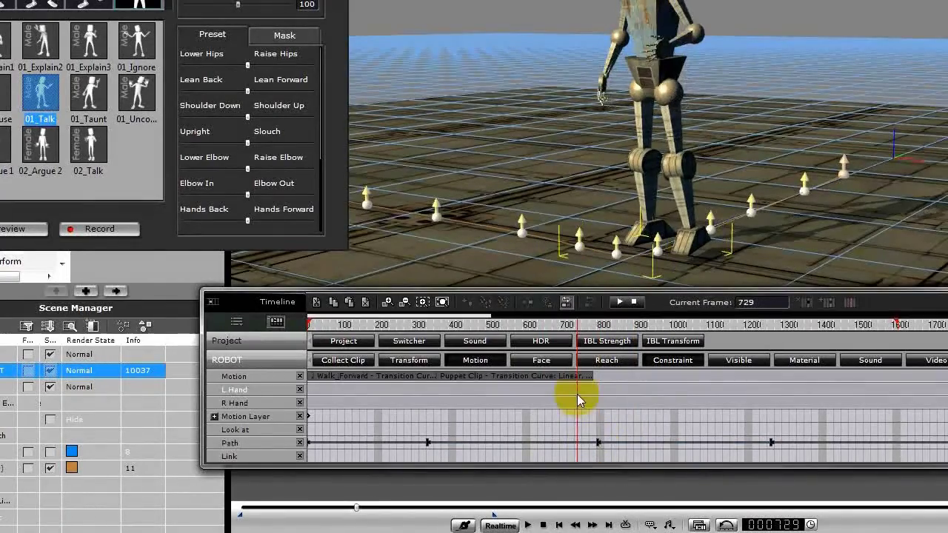
{"action": "key", "text": "space"}
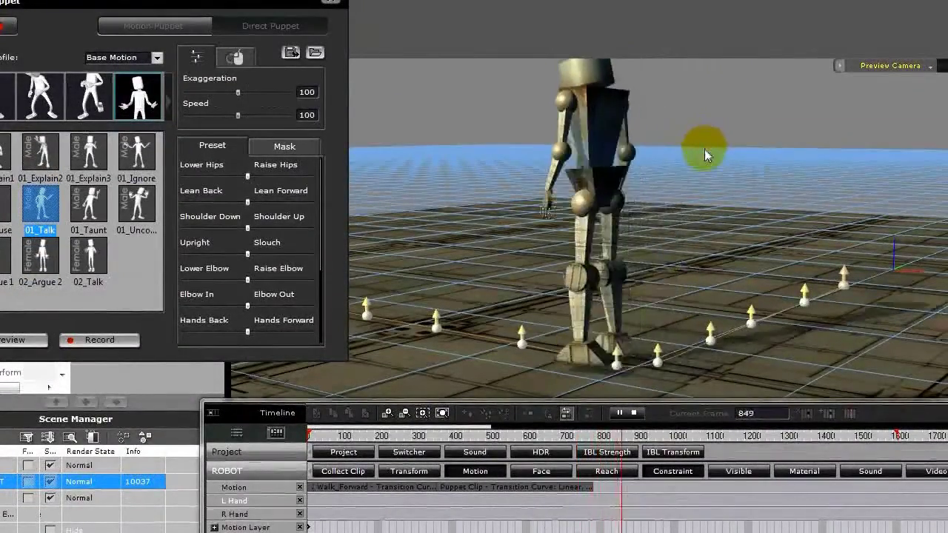
{"action": "key", "text": "space"}
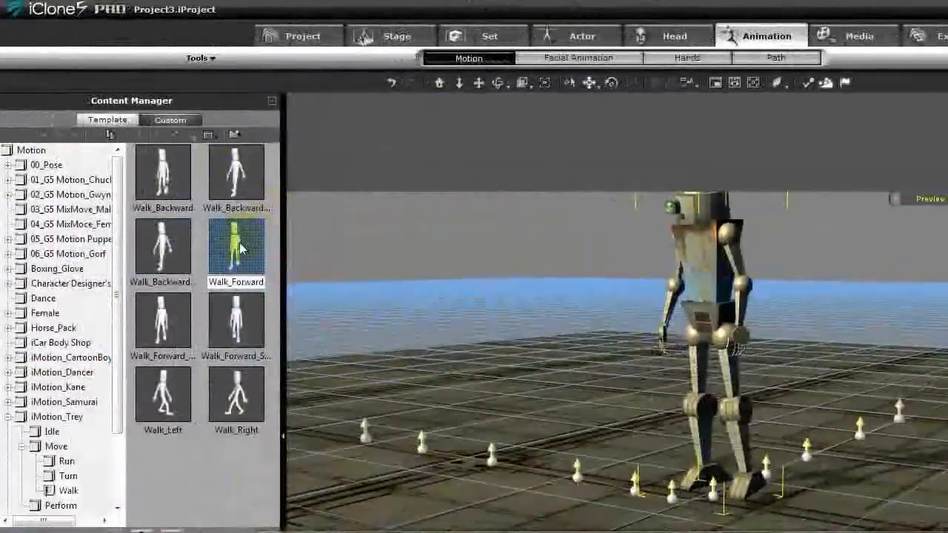
- Add the Walk_Forward_Start motion to the robot at frame 789, followed directly by the Walk_Forward motion
{"action": "left_click", "coordinate": [183, 250]}
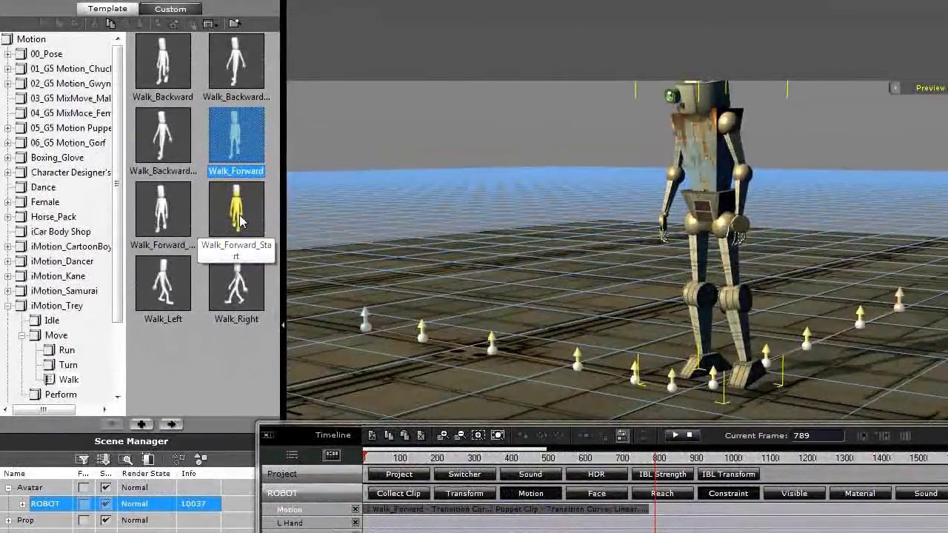
{"action": "double_click", "coordinate": [237, 215]}
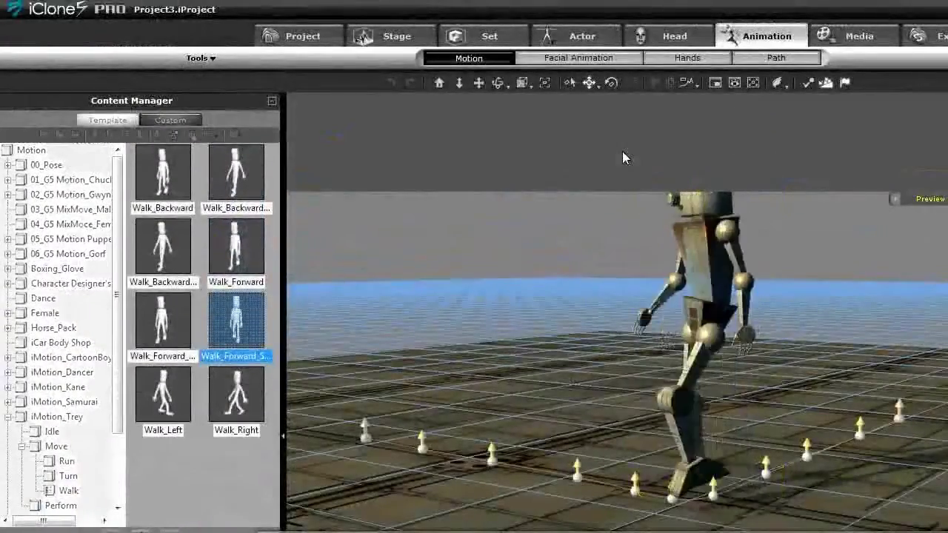
{"action": "left_click", "coordinate": [183, 329]}
{"action": "left_click", "coordinate": [220, 258]}
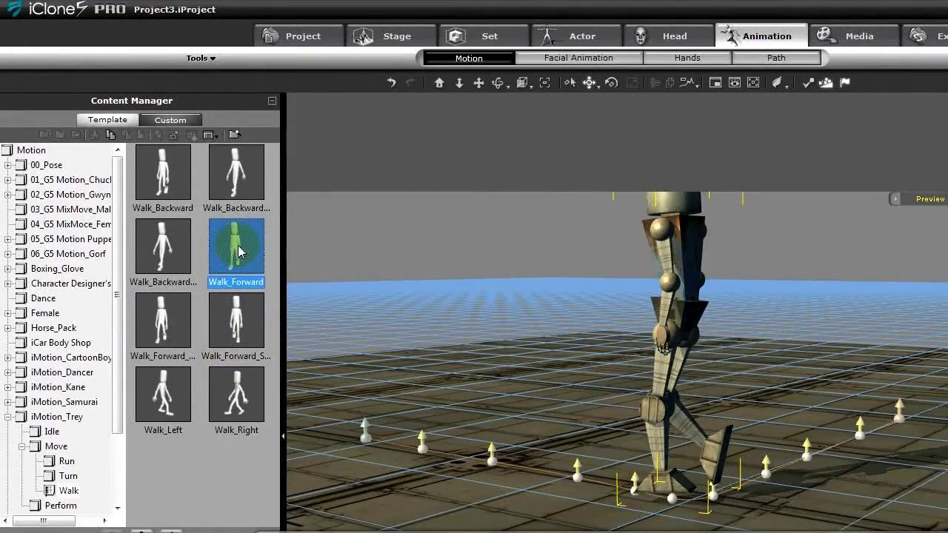
{"action": "double_click", "coordinate": [239, 252]}
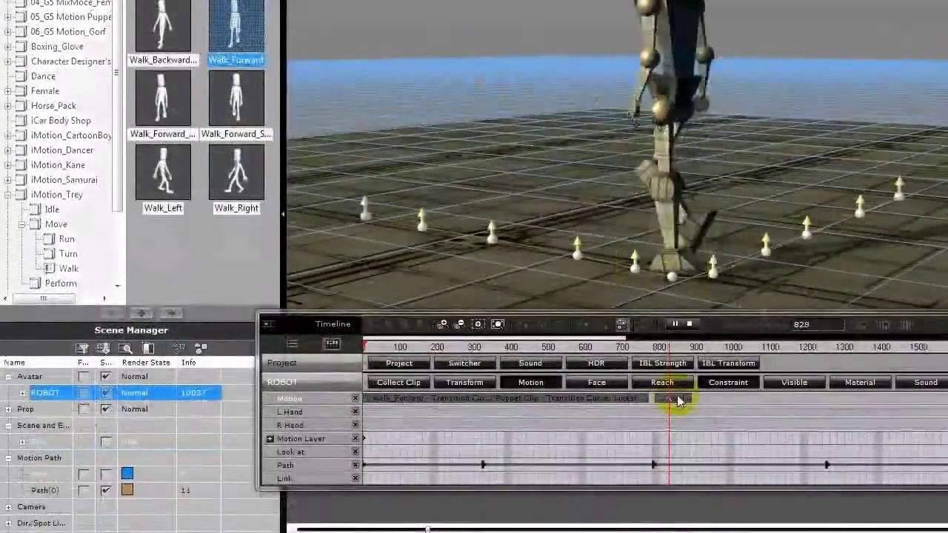
{"action": "key", "text": "space"}
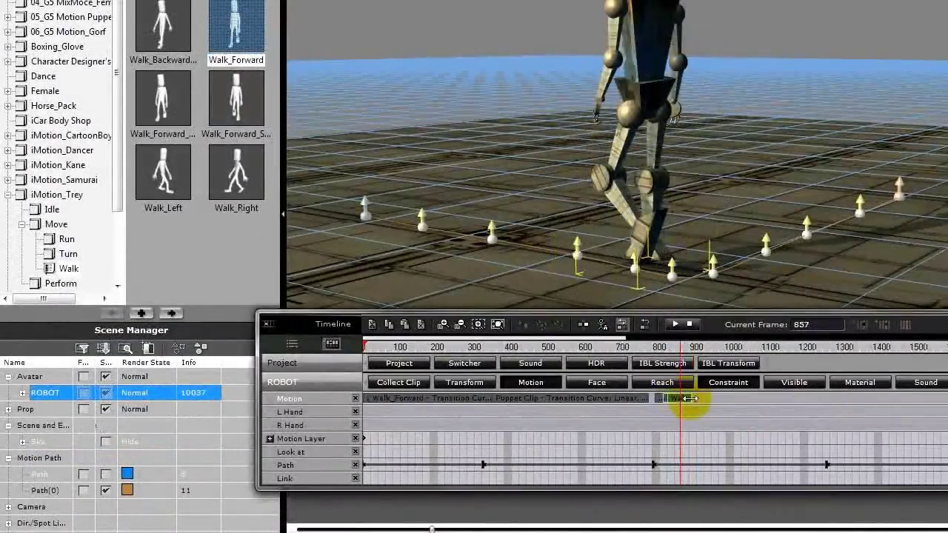
- Extend the second Walk_Forward clip to about frame 1280 and play back the robot's second walk
{"action": "left_click_drag", "start_coordinate": [690, 399], "coordinate": [751, 400]}
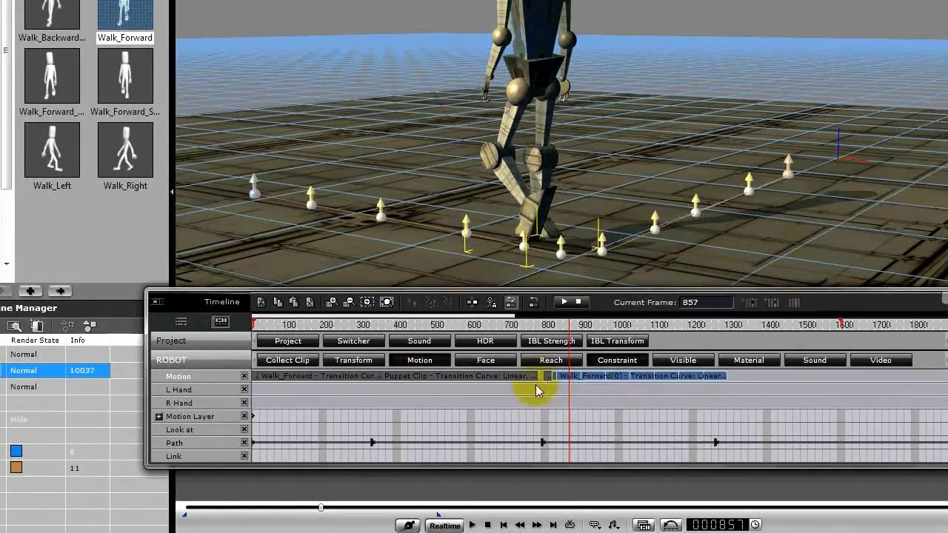
{"action": "key", "text": "space"}
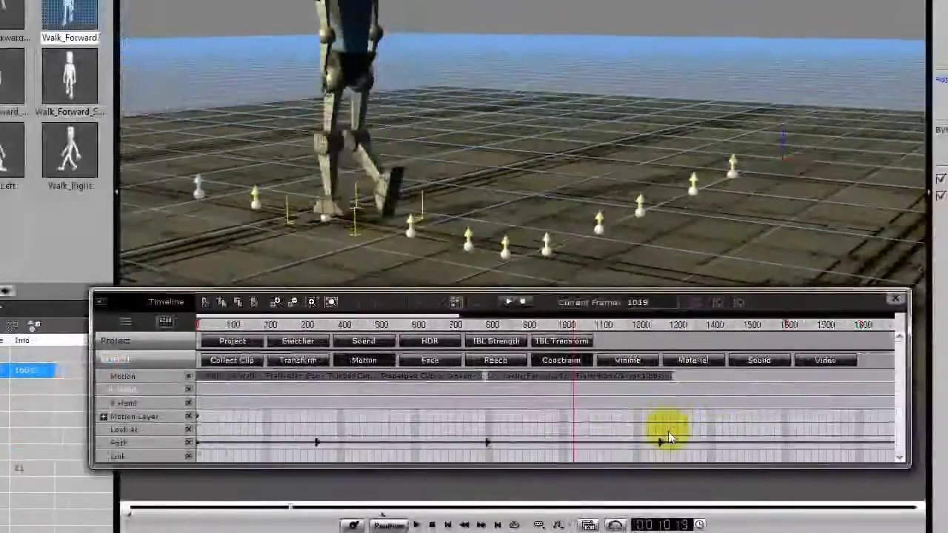
{"action": "key", "text": "space"}
- Move the last path key to frame 1202 and play back the walk toward the path's end
{"action": "left_click", "coordinate": [660, 442]}
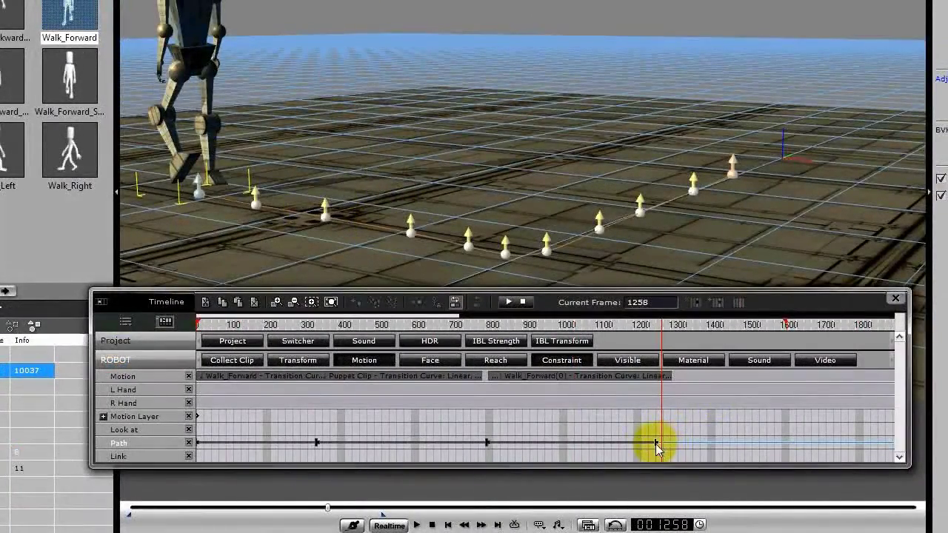
{"action": "left_click", "coordinate": [529, 391]}
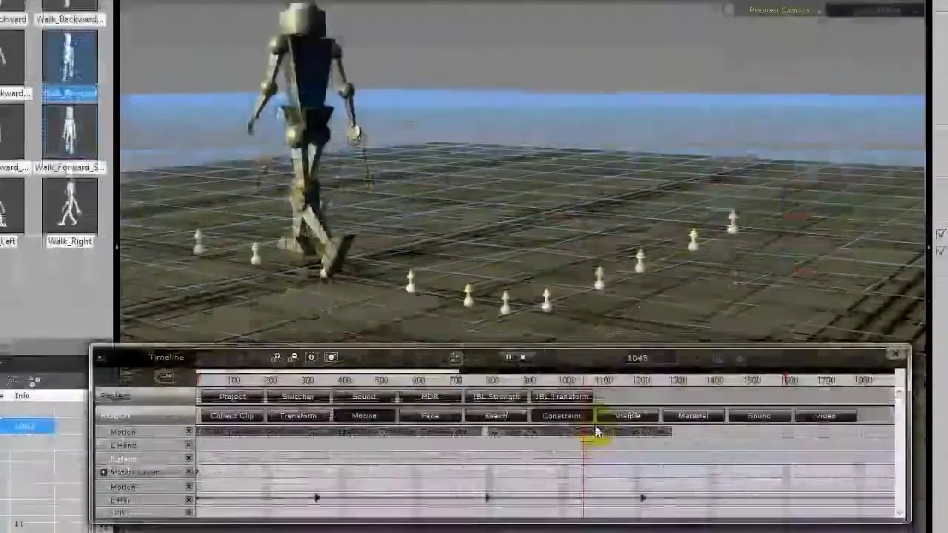
{"action": "left_click", "coordinate": [609, 400]}
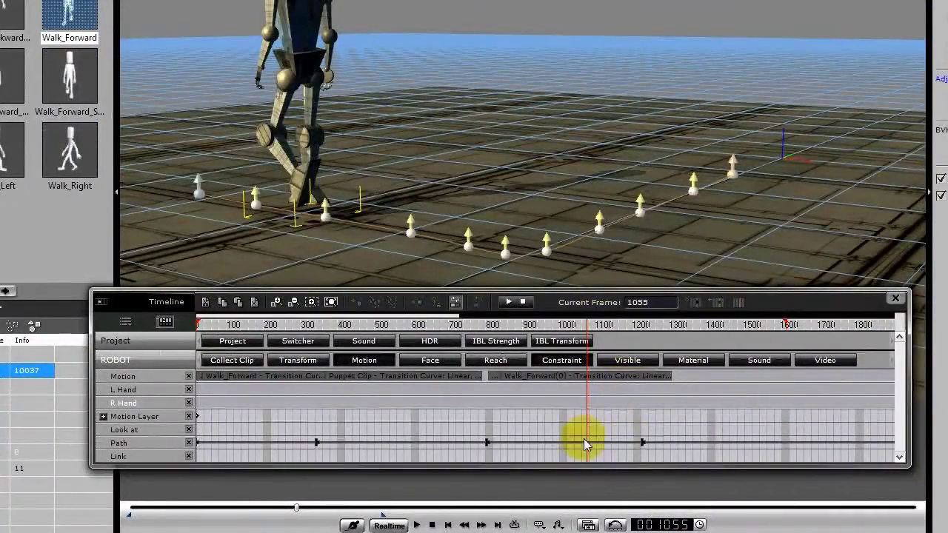
- Nudge the last path key a few frames earlier and replay the second walk to check the foot movement
{"action": "left_click", "coordinate": [642, 443]}
{"action": "left_click_drag", "start_coordinate": [643, 443], "coordinate": [641, 444]}
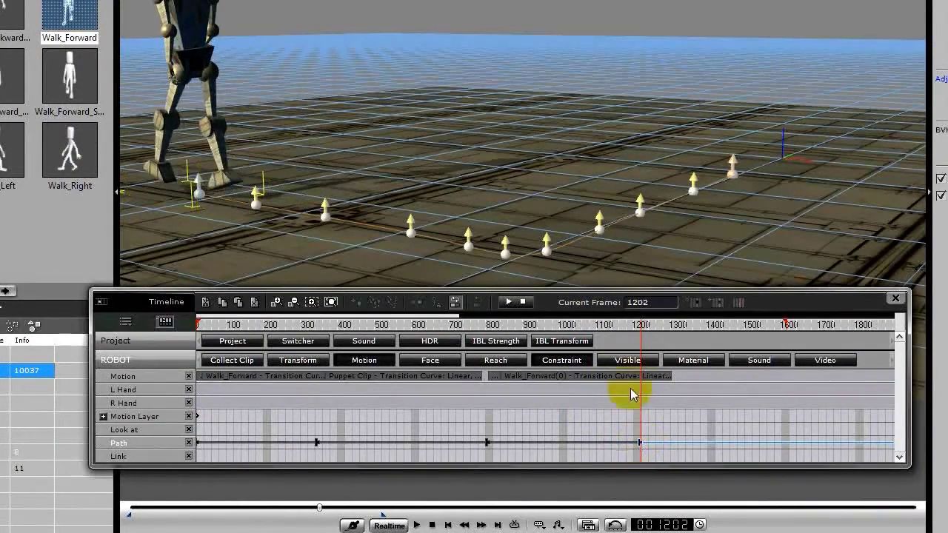
{"action": "key", "text": "space"}
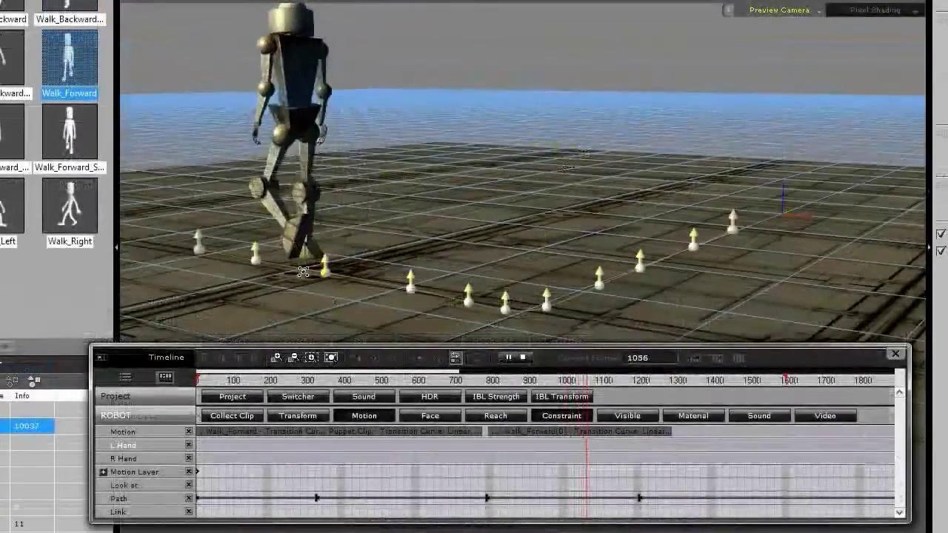
{"action": "left_click", "coordinate": [417, 127]}
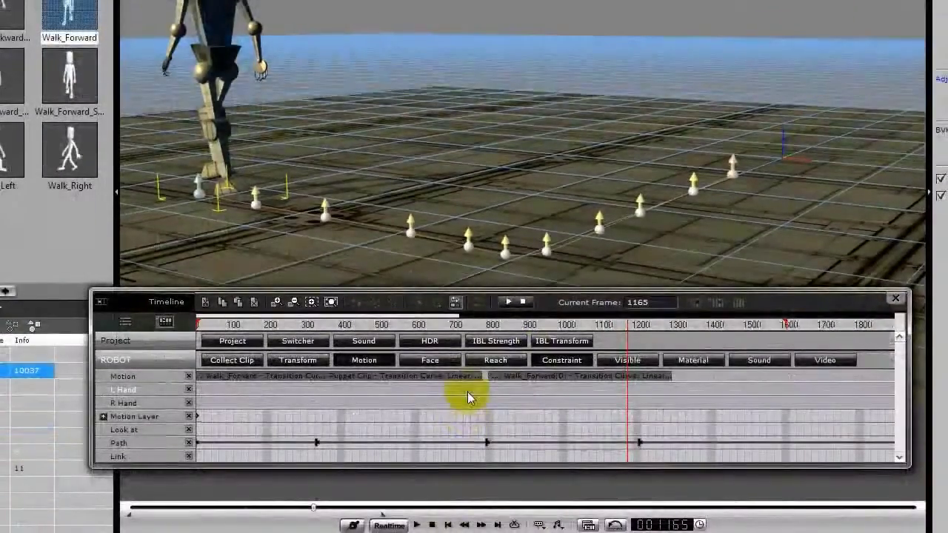
- Replay the second walk along the path and return the playhead to frame 695, during the robot's talk motion
{"action": "key", "text": "space"}
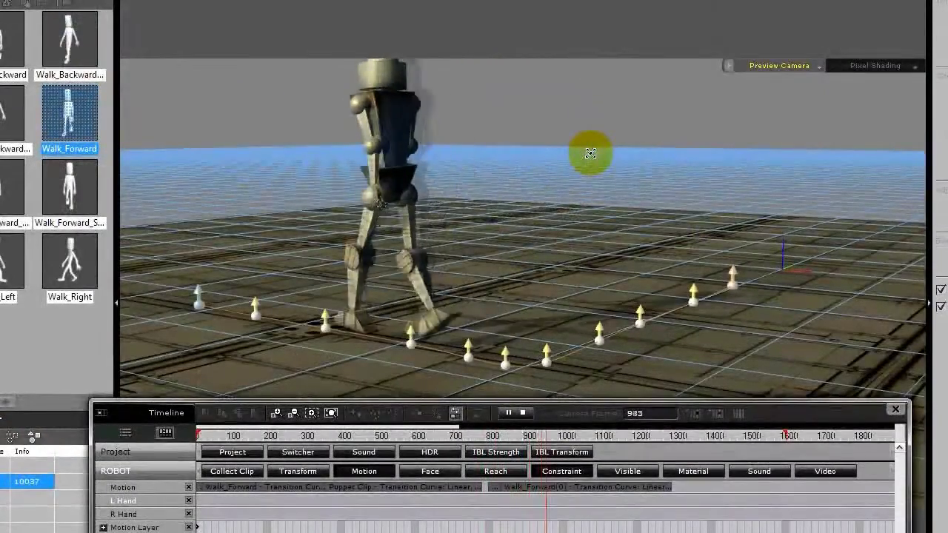
{"action": "key", "text": "space"}
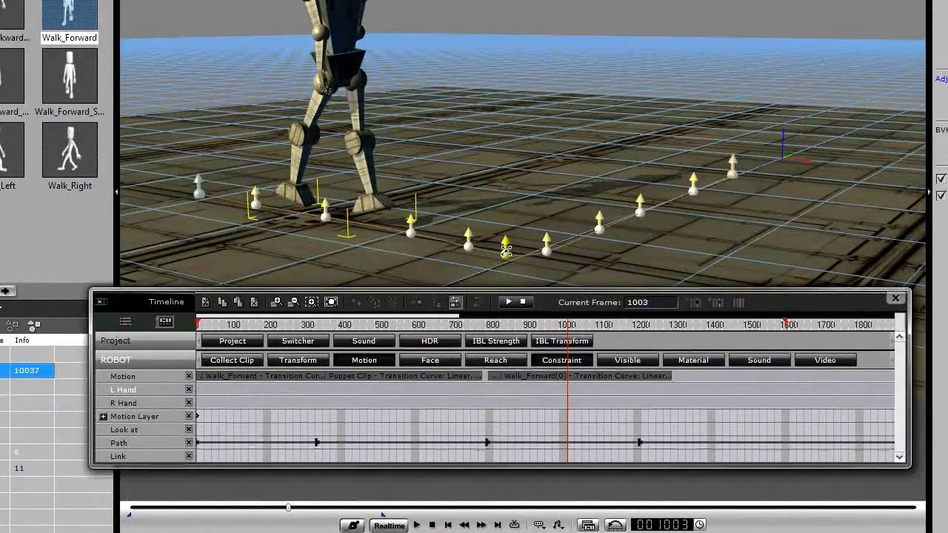
{"action": "left_click", "coordinate": [455, 404]}
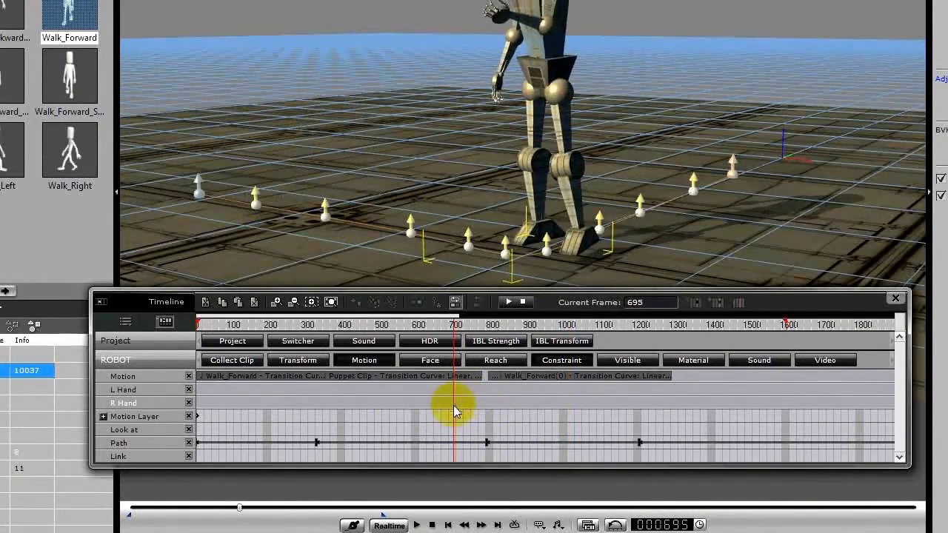
- Select the robot's motion path, Path(0), and turn on Edit Path for its control points
{"action": "right_click_drag", "start_coordinate": [502, 208], "coordinate": [539, 243]}
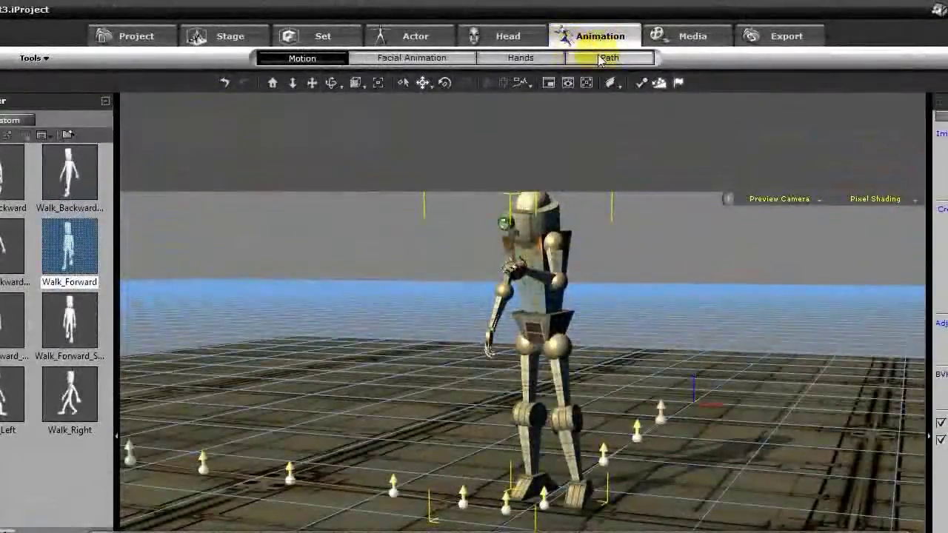
{"action": "left_click", "coordinate": [608, 58]}
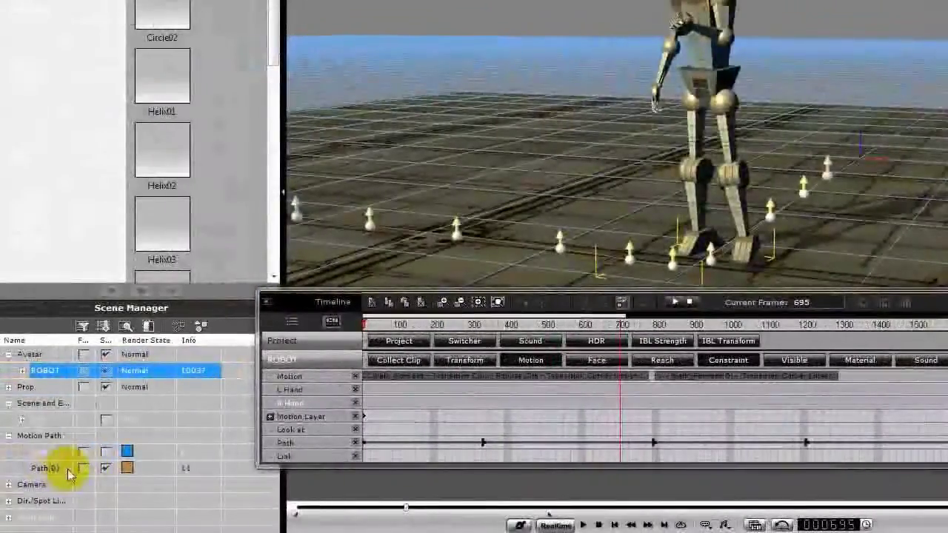
{"action": "left_click", "coordinate": [62, 473]}
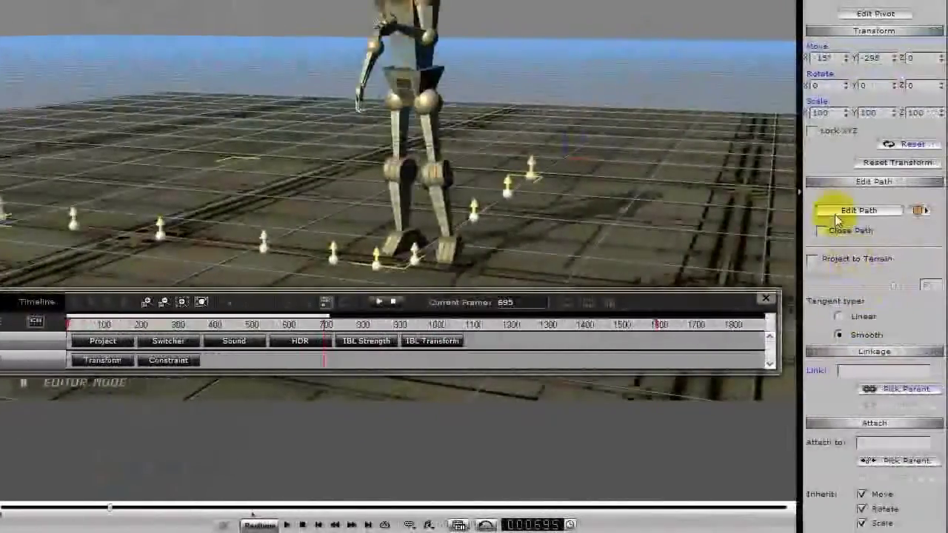
{"action": "left_click", "coordinate": [837, 215]}
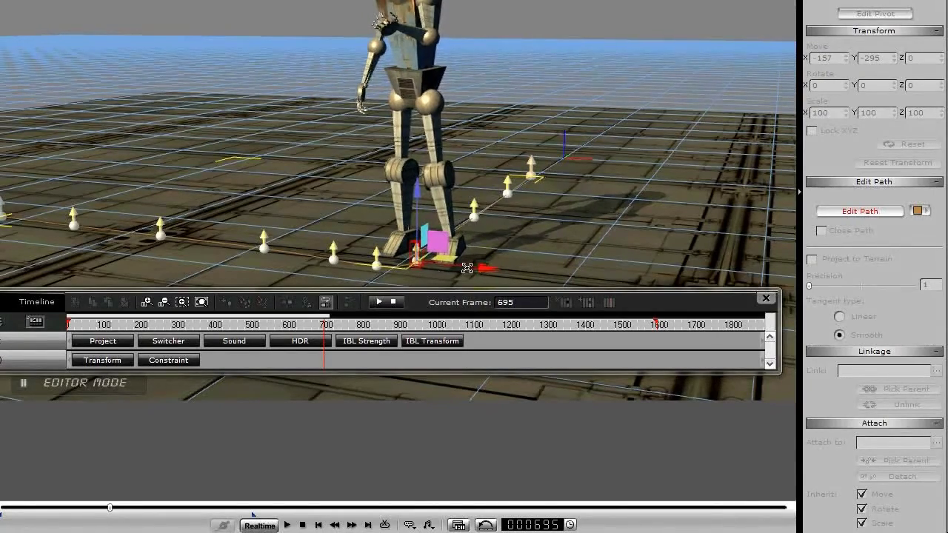
- Shift the path point at the standing robot's feet slightly along its Y and X axes
{"action": "right_click_drag", "start_coordinate": [432, 267], "coordinate": [459, 229]}
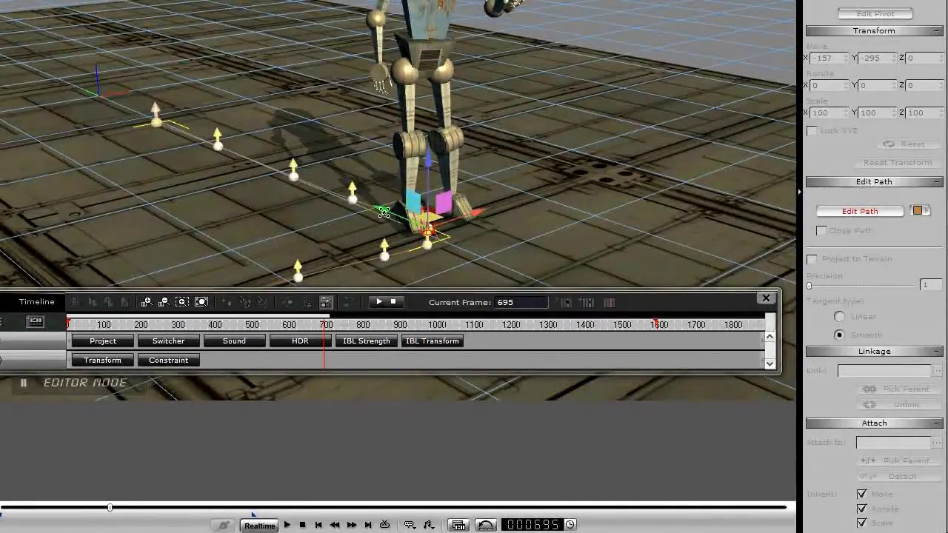
{"action": "mouse_move", "coordinate": [379, 210]}
{"action": "left_mouse_down"}
{"action": "mouse_move", "coordinate": [400, 214]}
{"action": "mouse_move", "coordinate": [382, 209]}
{"action": "left_mouse_up"}
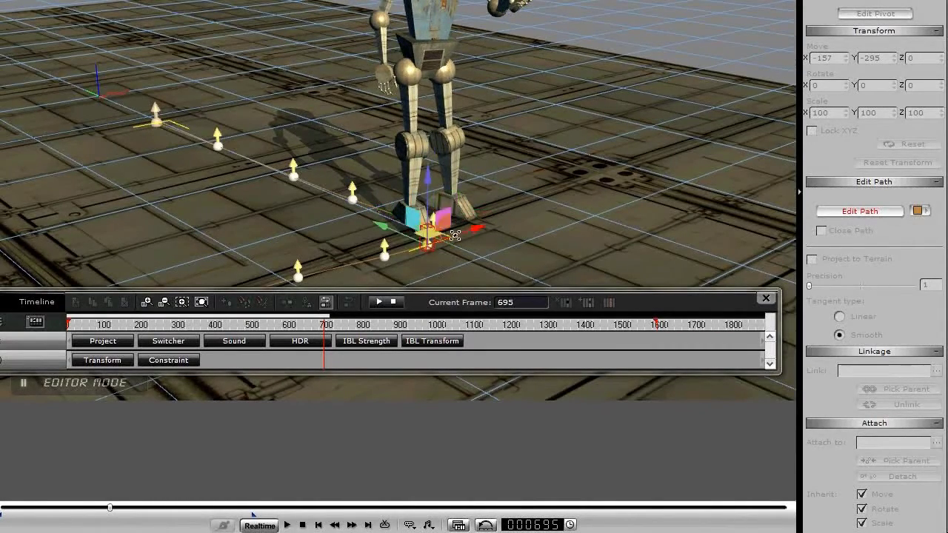
{"action": "mouse_move", "coordinate": [479, 232]}
{"action": "left_mouse_down"}
{"action": "mouse_move", "coordinate": [494, 227]}
{"action": "mouse_move", "coordinate": [481, 231]}
{"action": "left_mouse_up"}
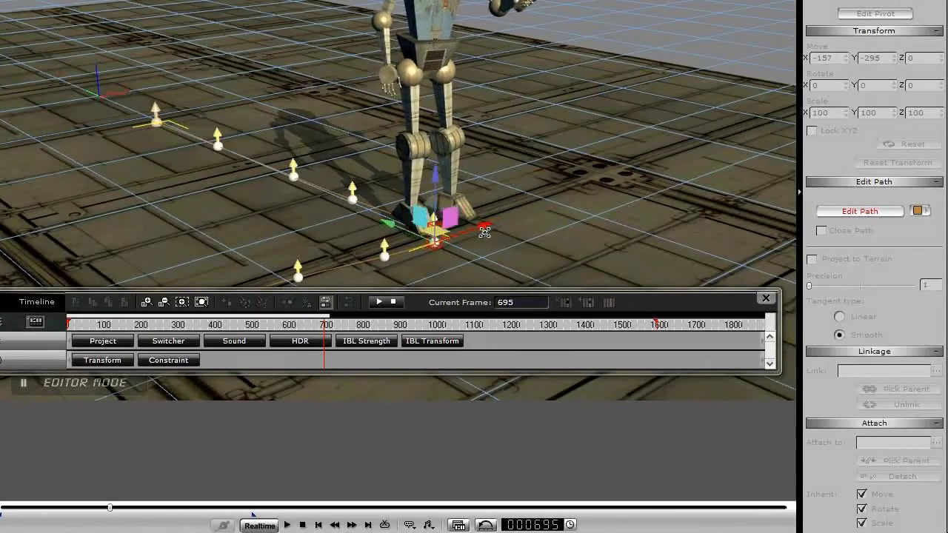
- Return to frame 1 and play the whole animation to check the robot's walk along the adjusted path
{"action": "scroll", "coordinate": [486, 230], "scroll_direction": "down", "scroll_amount": 5}
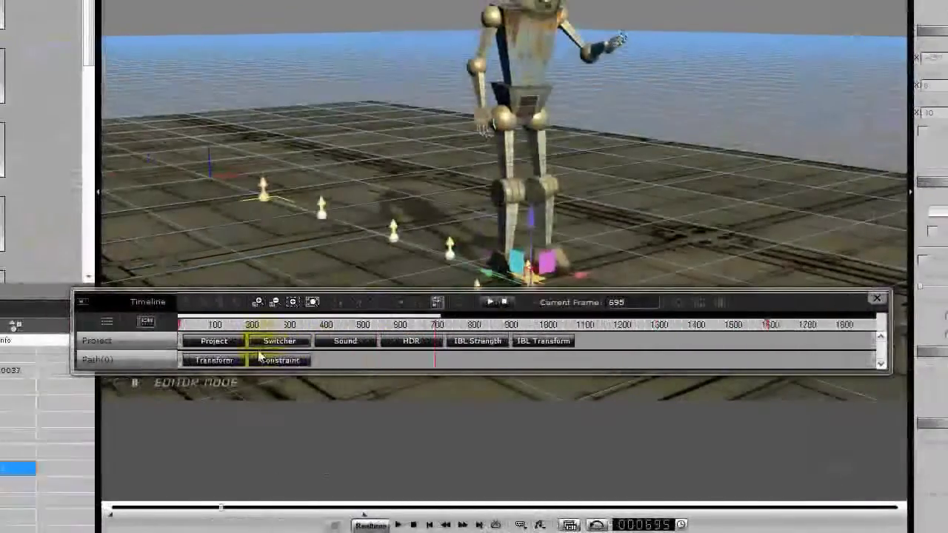
{"action": "left_click", "coordinate": [413, 526]}
{"action": "left_click", "coordinate": [398, 524]}
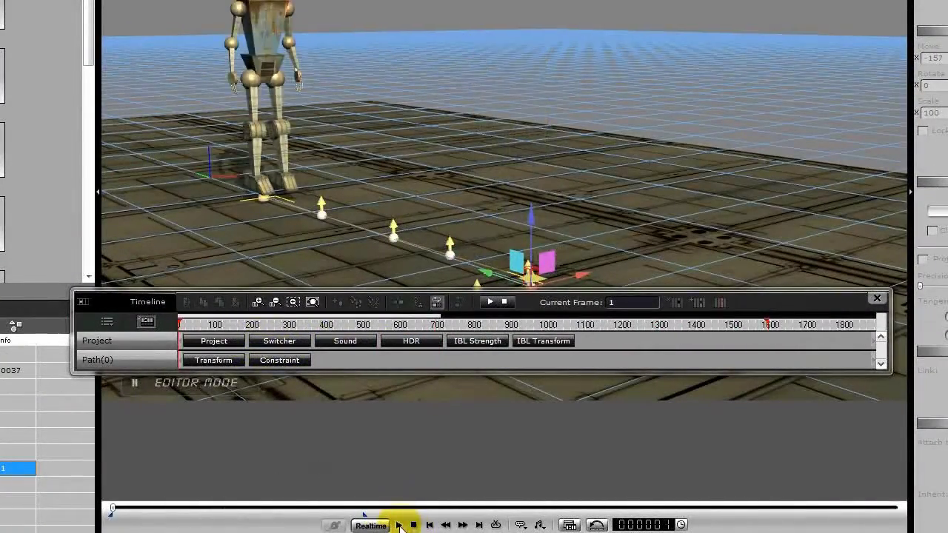